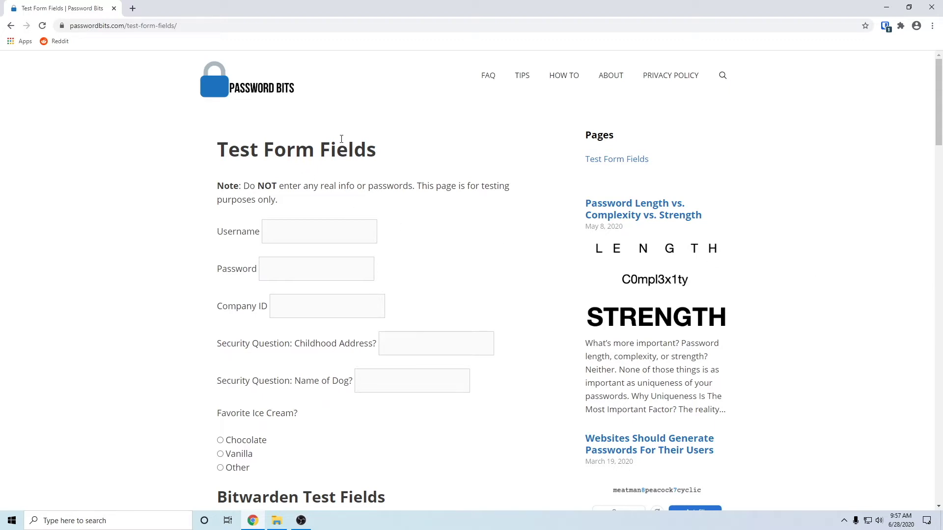
Browse the Password Bits home page, then return to the Test Form Fields page
{"action": "left_click", "coordinate": [226, 95]}
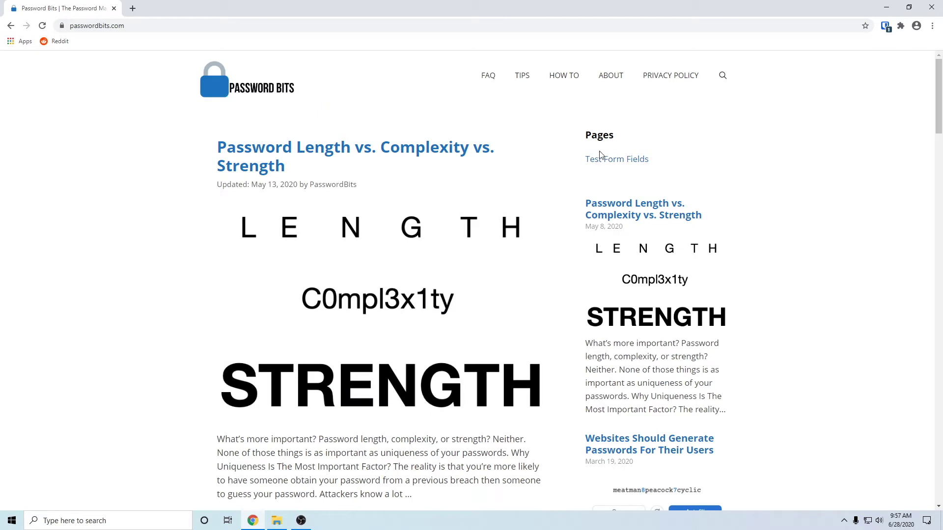
{"action": "left_click", "coordinate": [723, 76]}
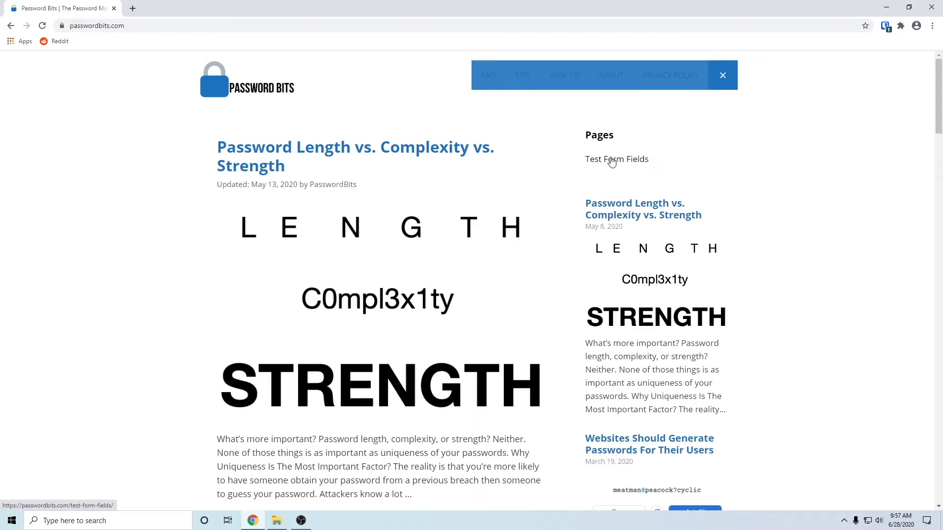
{"action": "key", "text": "Escape"}
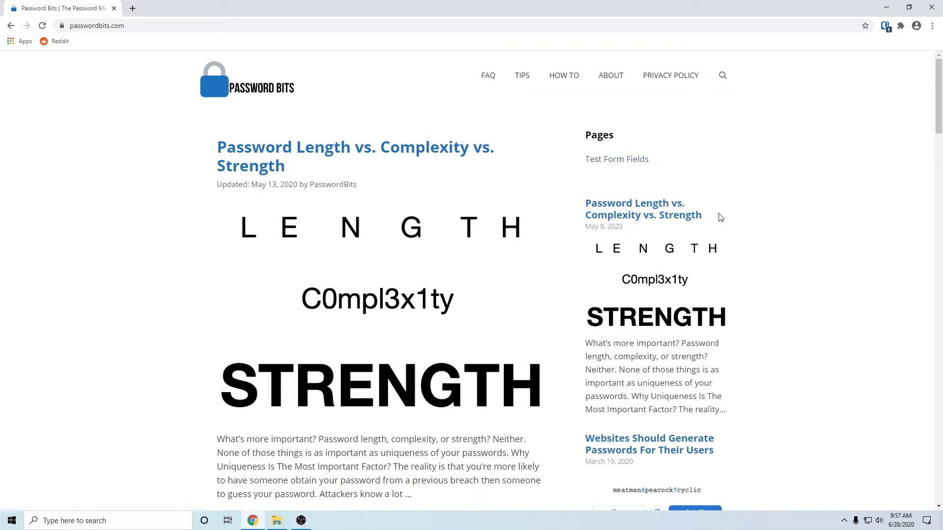
{"action": "left_click", "coordinate": [613, 160]}
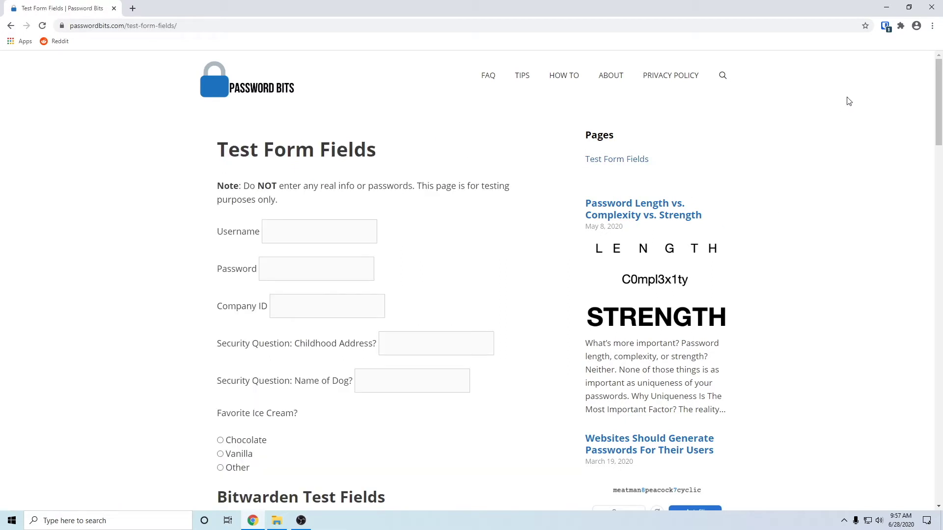
Edit the passwordbits.com login in Bitwarden and add a new Text custom field
{"action": "left_click", "coordinate": [886, 26]}
{"action": "left_click", "coordinate": [855, 83]}
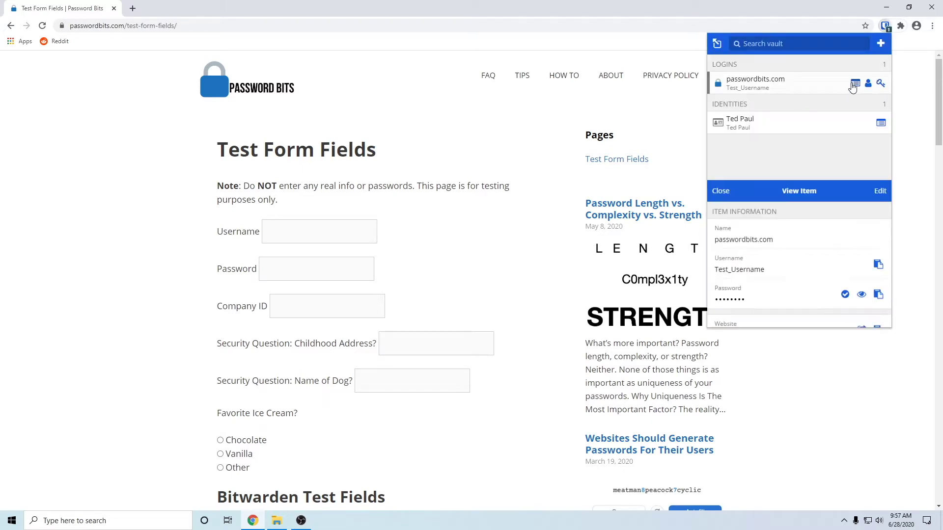
{"action": "left_click", "coordinate": [880, 44]}
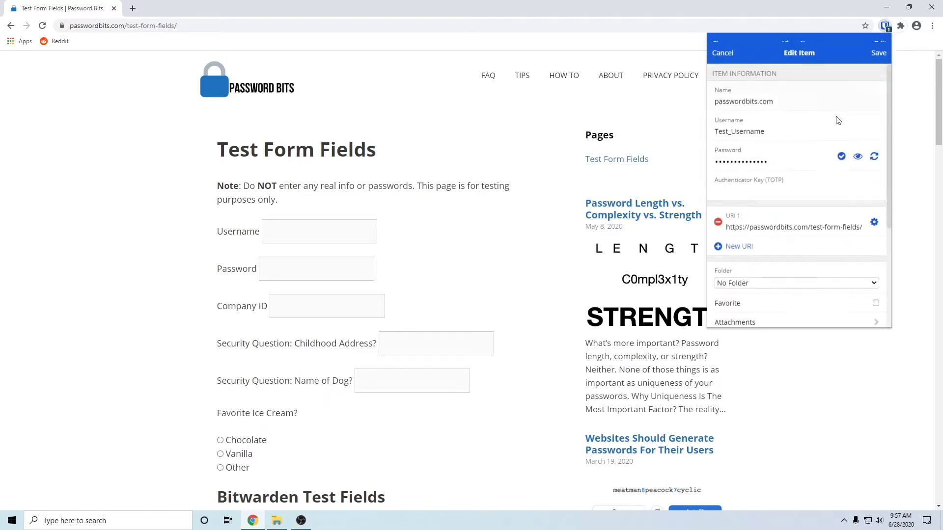
{"action": "scroll", "coordinate": [779, 205], "scroll_direction": "down", "scroll_amount": 3}
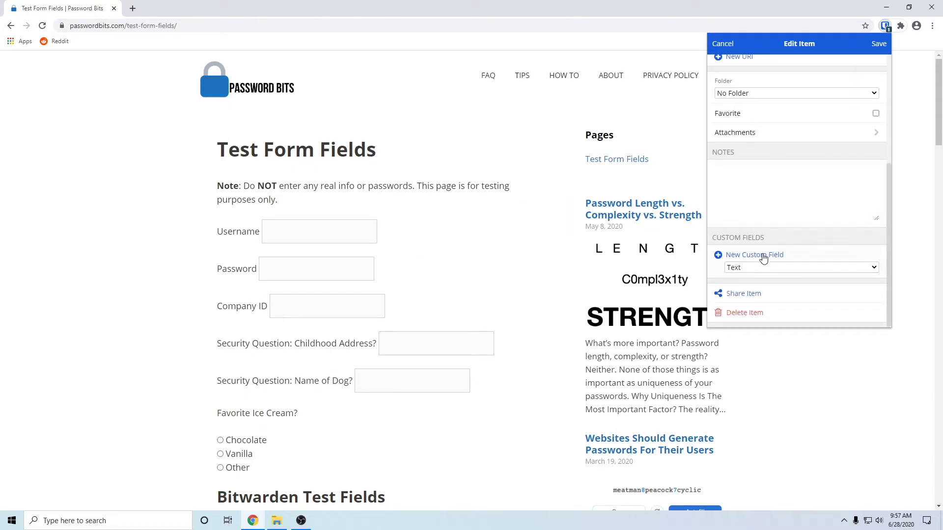
{"action": "left_click", "coordinate": [731, 270]}
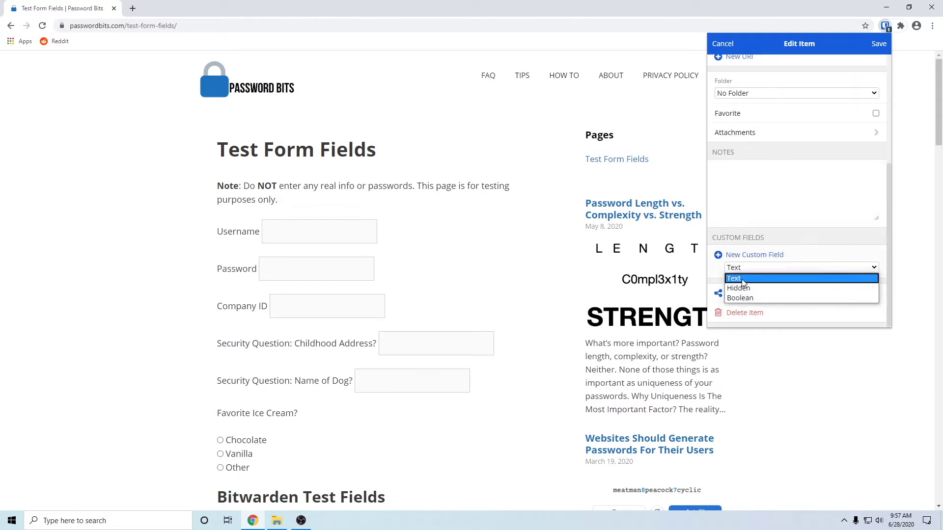
{"action": "left_click", "coordinate": [742, 279]}
{"action": "left_click", "coordinate": [748, 256]}
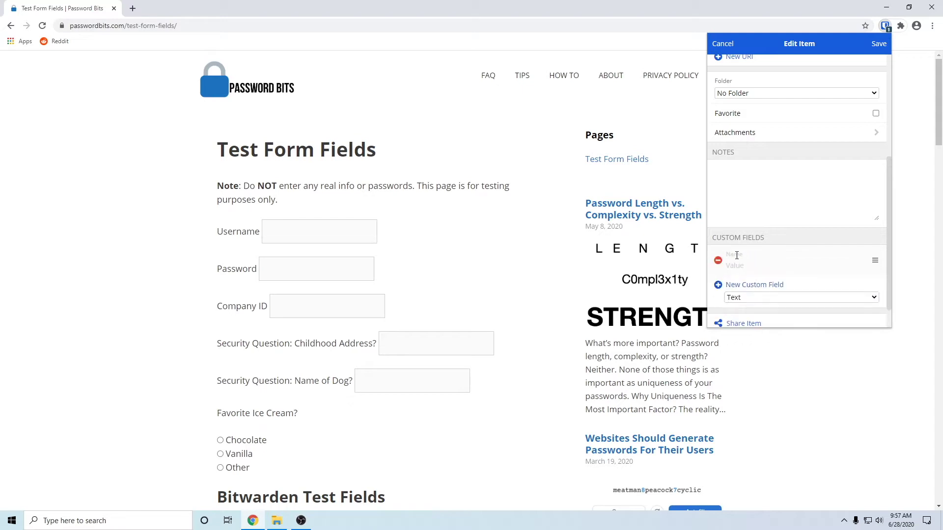
Name the custom field SQ, give it a test answer value, and save the login
{"action": "type", "text": "q"}
{"action": "key", "text": "BackSpace"}
{"action": "type", "text": "SQ"}
{"action": "left_click", "coordinate": [737, 270]}
{"action": "type", "text": "flkjjfoijfoije"}
{"action": "left_click", "coordinate": [879, 43]}
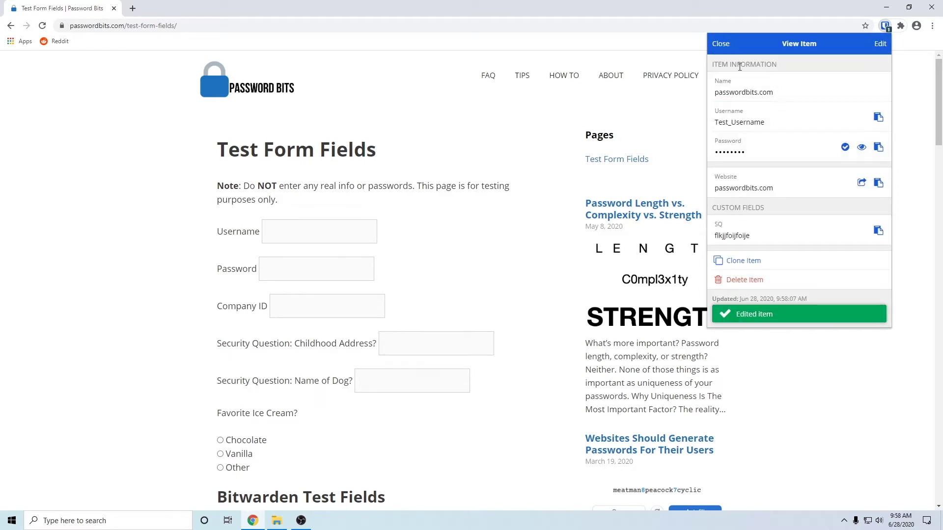
Reopen the passwordbits.com login in Bitwarden and copy the SQ field's value
{"action": "left_click", "coordinate": [721, 43]}
{"action": "left_click", "coordinate": [917, 94]}
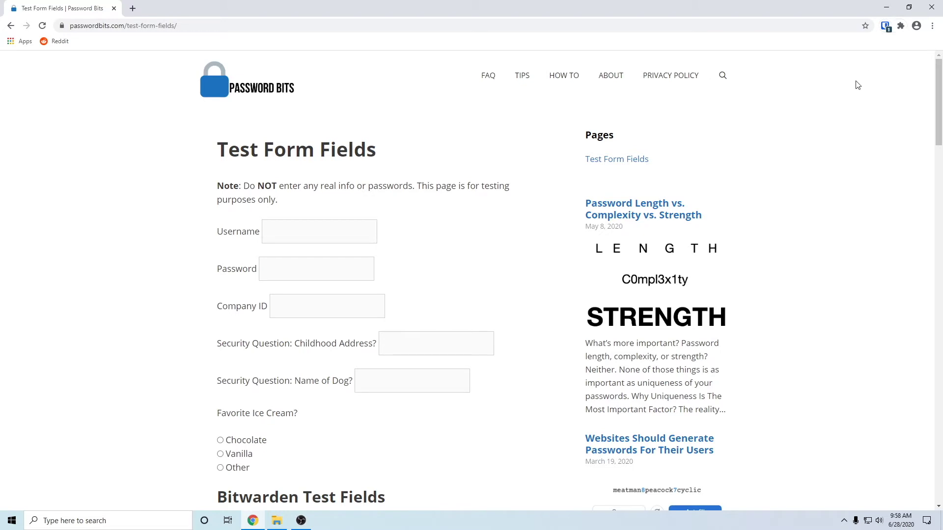
{"action": "left_click", "coordinate": [885, 26]}
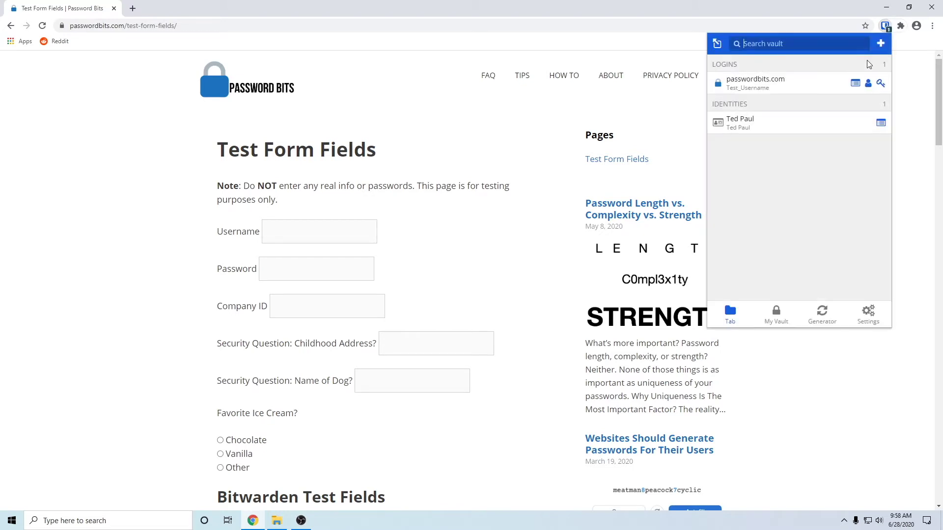
{"action": "left_click", "coordinate": [854, 84]}
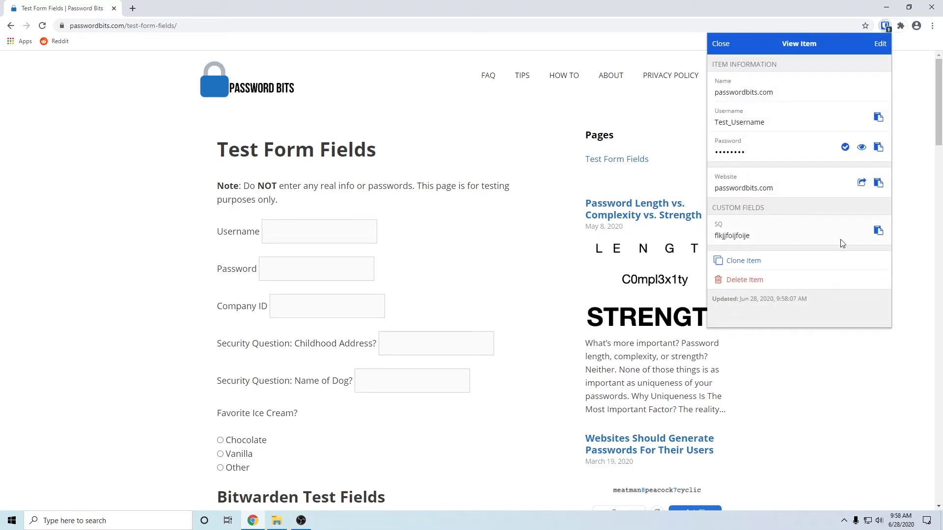
{"action": "left_click", "coordinate": [878, 231]}
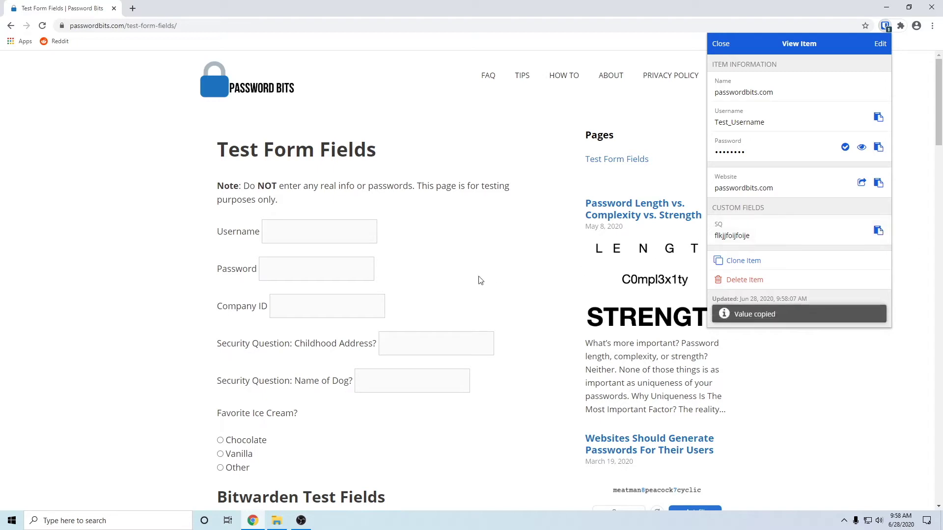
Paste the SQ answer into Childhood Address, then delete it so the field is empty again
{"action": "left_click", "coordinate": [416, 342]}
{"action": "left_click", "coordinate": [418, 343]}
{"action": "key", "text": "ctrl+v"}
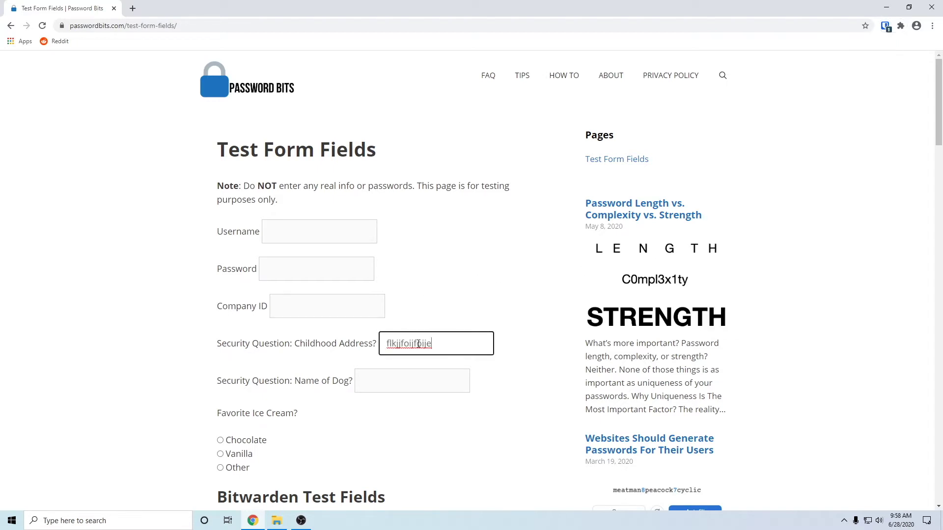
{"action": "key", "text": "ctrl+a"}
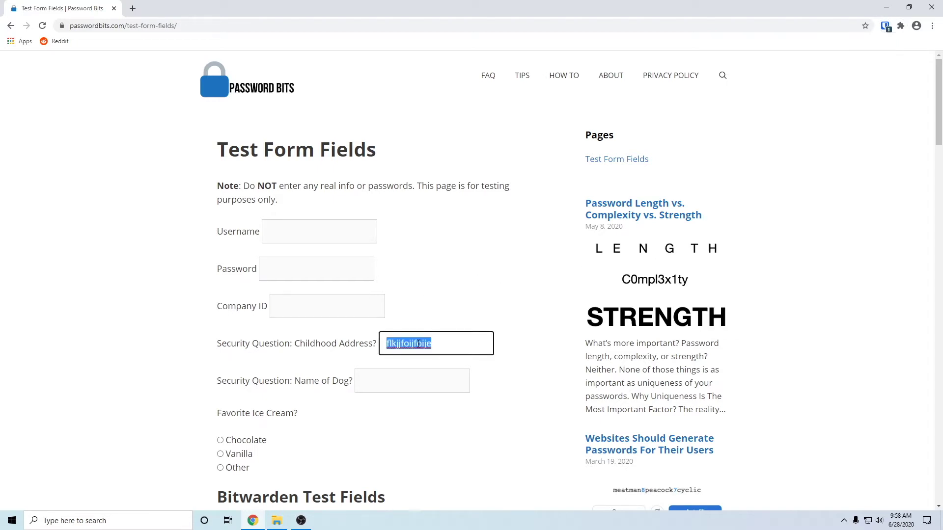
{"action": "key", "text": "BackSpace"}
{"action": "left_click", "coordinate": [879, 195]}
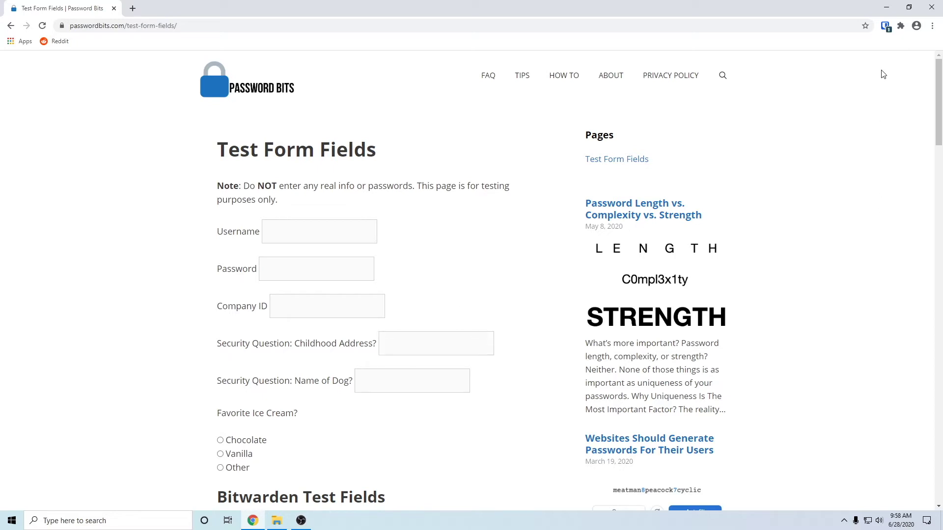
Fill the form's username and password from the passwordbits.com login in the Bitwarden popup
{"action": "left_click", "coordinate": [886, 27]}
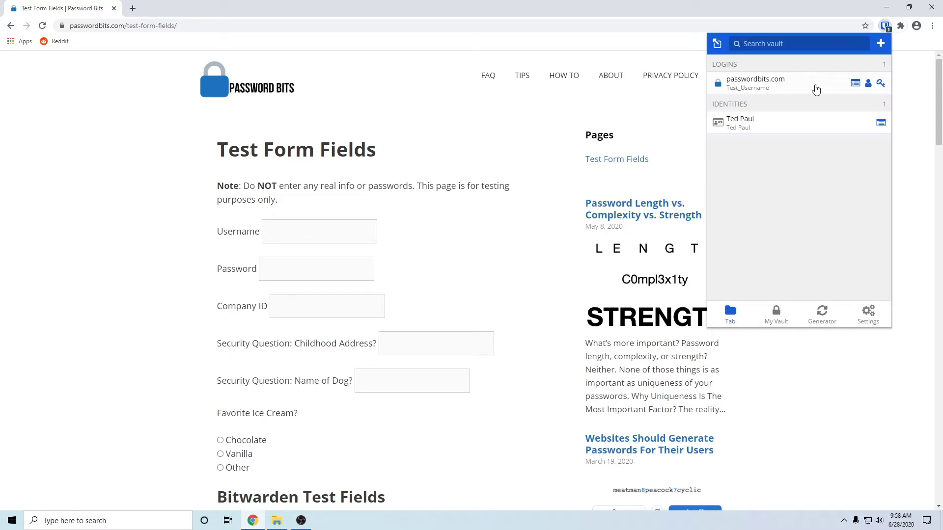
{"action": "left_click", "coordinate": [763, 87]}
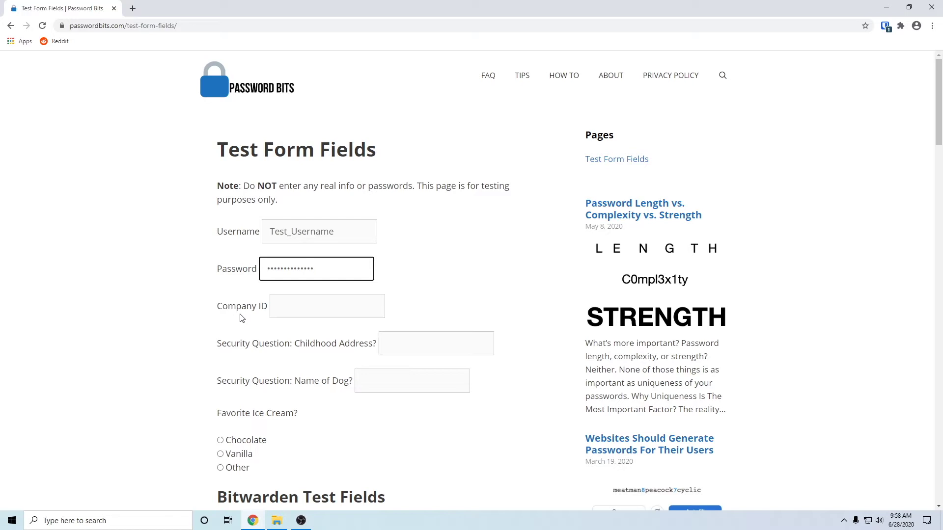
Inspect the Company ID input, copy its id fcompanyid, and close the inspector
{"action": "left_click", "coordinate": [311, 307]}
{"action": "right_click", "coordinate": [299, 308]}
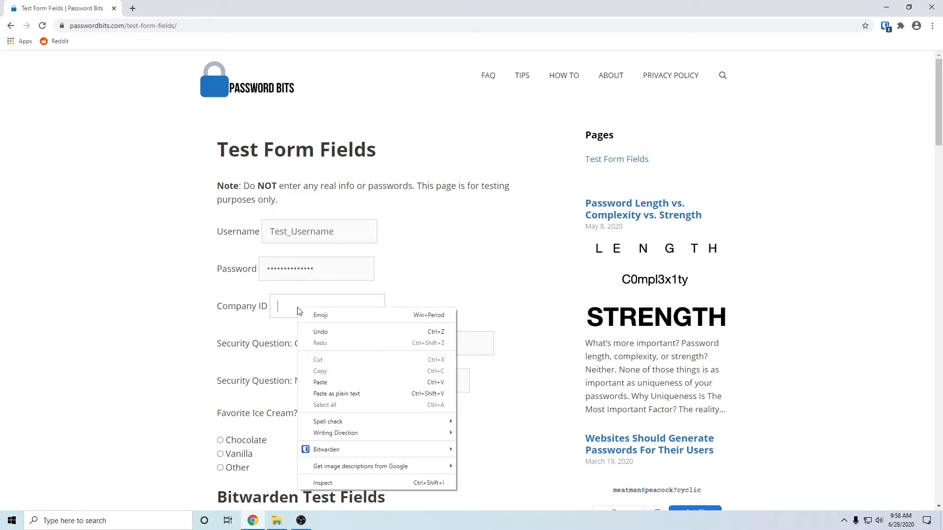
{"action": "left_click", "coordinate": [328, 484]}
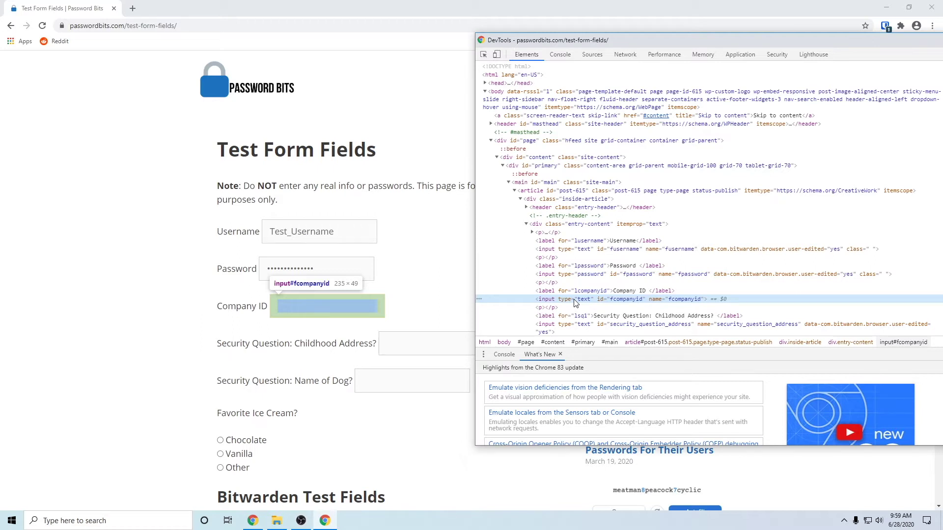
{"action": "double_click", "coordinate": [620, 300]}
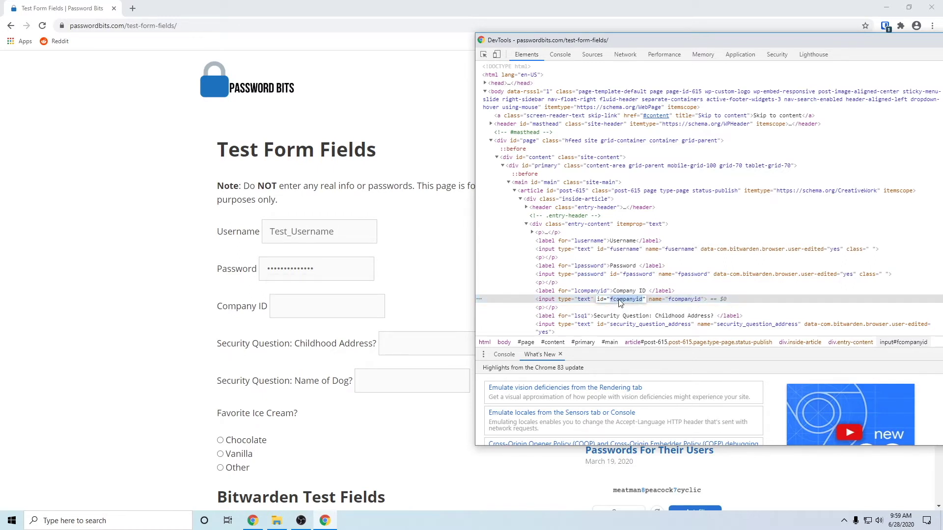
{"action": "right_click", "coordinate": [621, 303]}
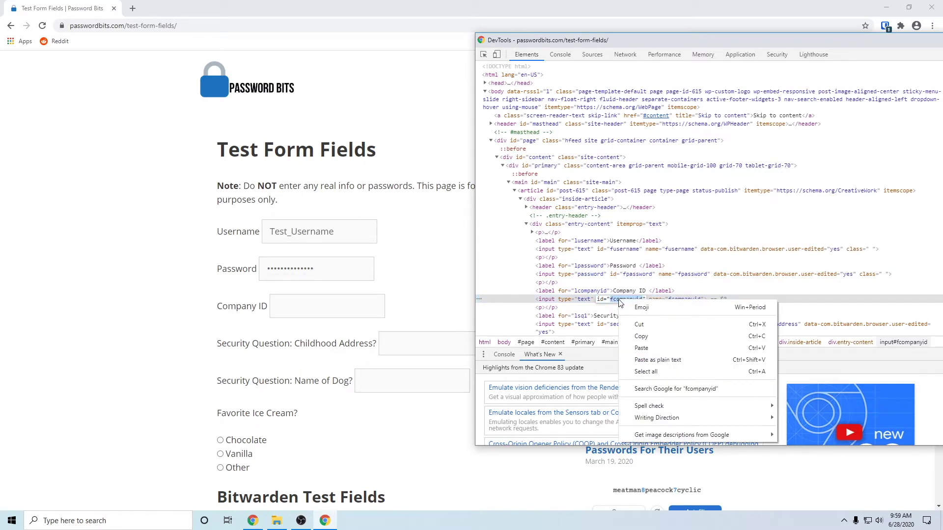
{"action": "left_click", "coordinate": [647, 336]}
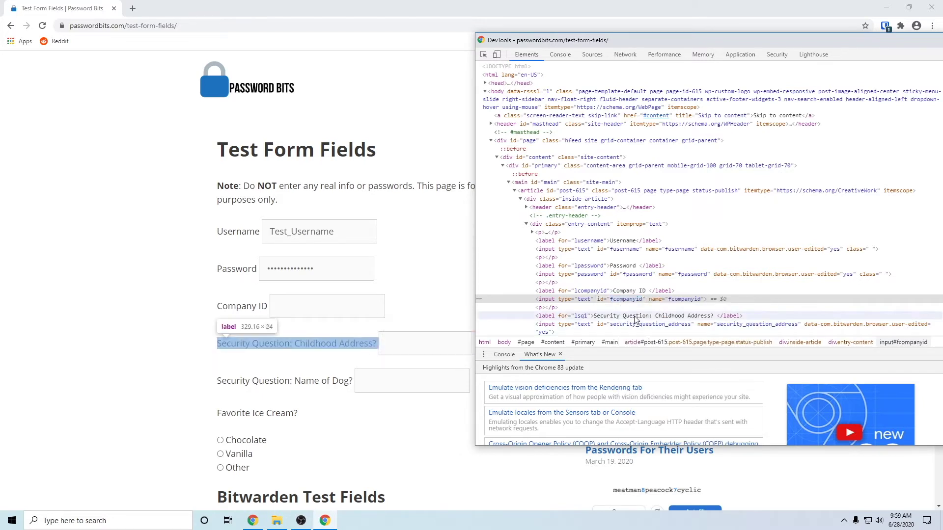
{"action": "double_click", "coordinate": [623, 304]}
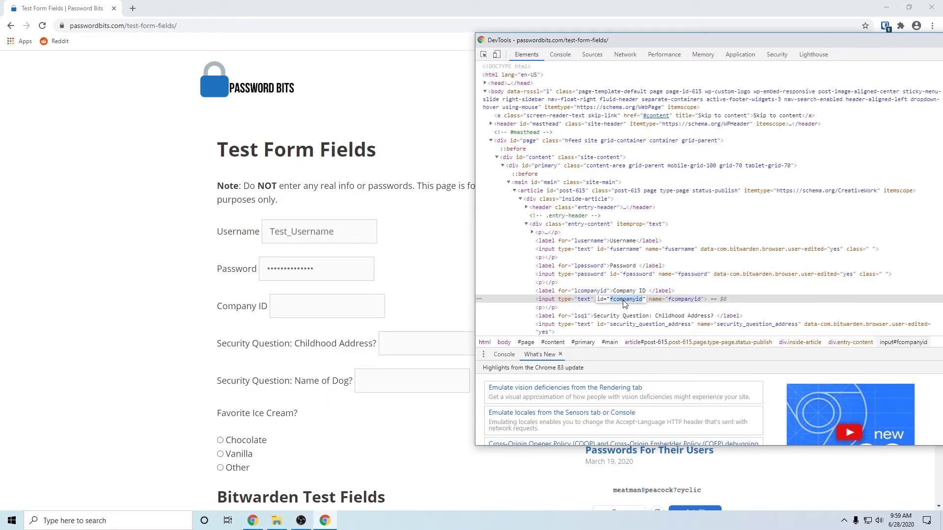
{"action": "right_click", "coordinate": [623, 302]}
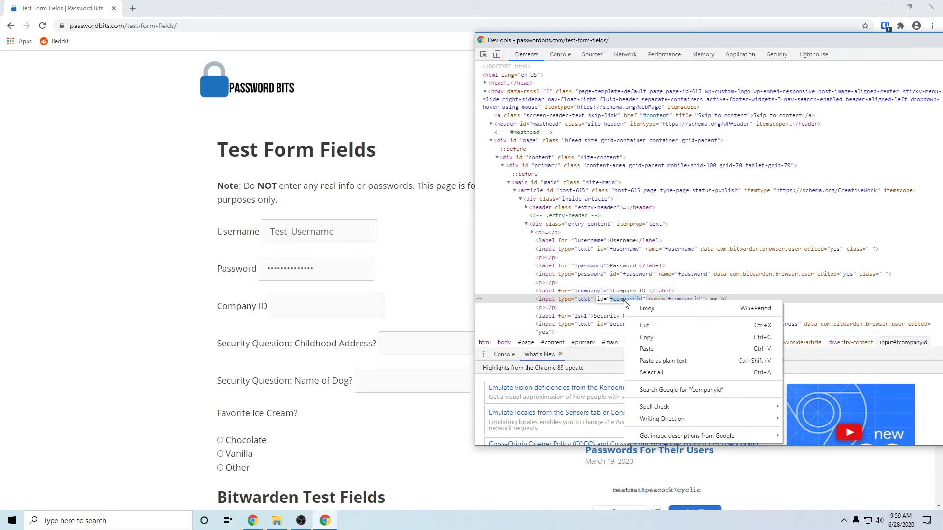
{"action": "left_click", "coordinate": [646, 337]}
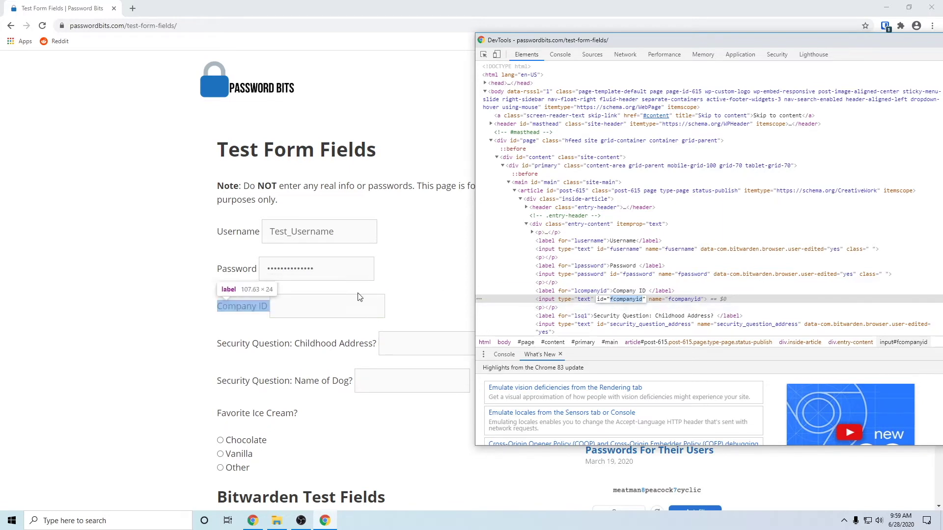
{"action": "left_click", "coordinate": [175, 263]}
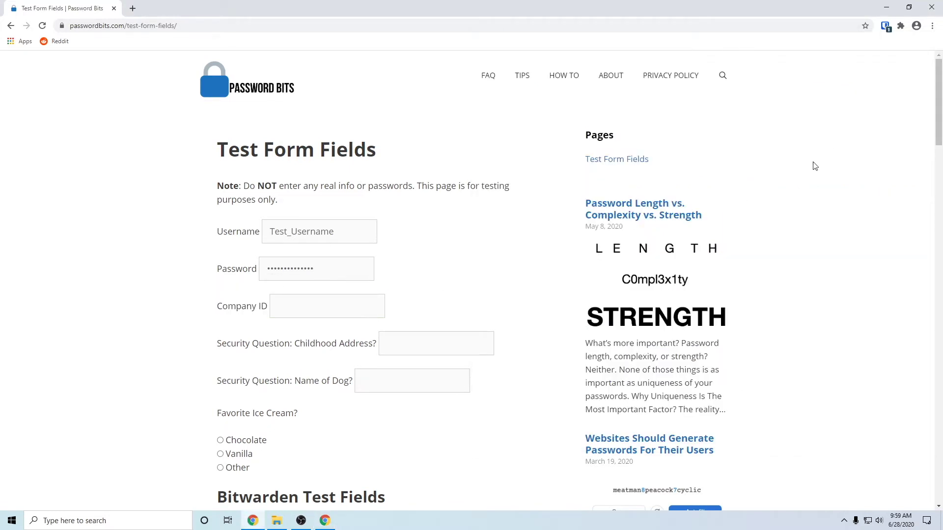
Add custom field fcompanyid = 12345 to the passwordbits.com login by pasting the name, and save
{"action": "left_click", "coordinate": [885, 27]}
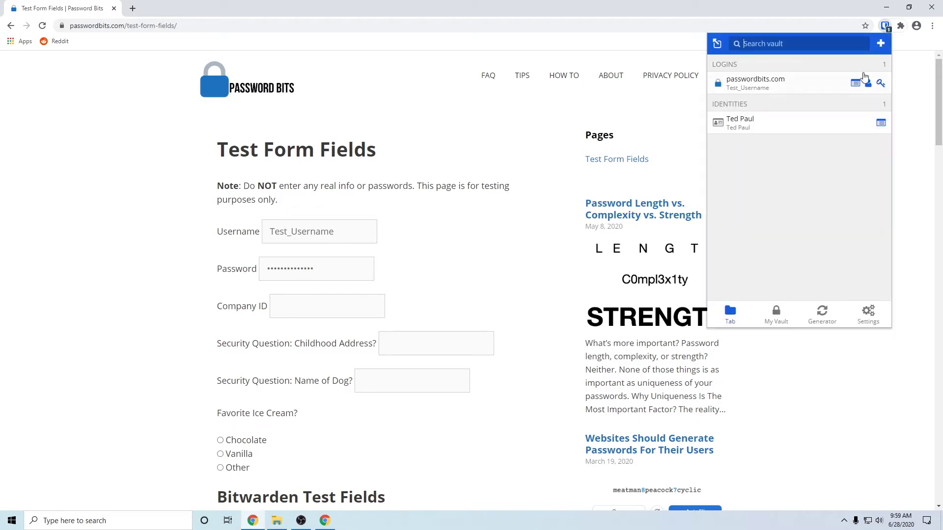
{"action": "left_click", "coordinate": [855, 84]}
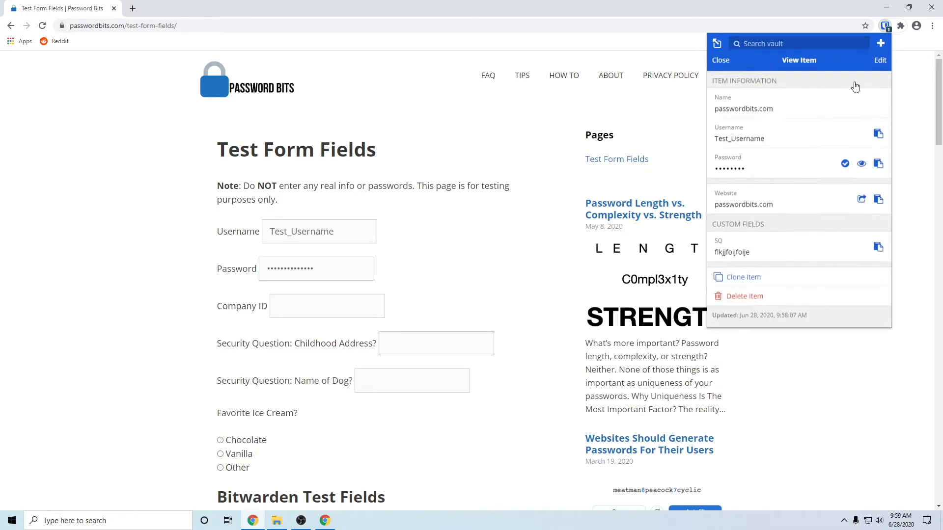
{"action": "left_click", "coordinate": [880, 44]}
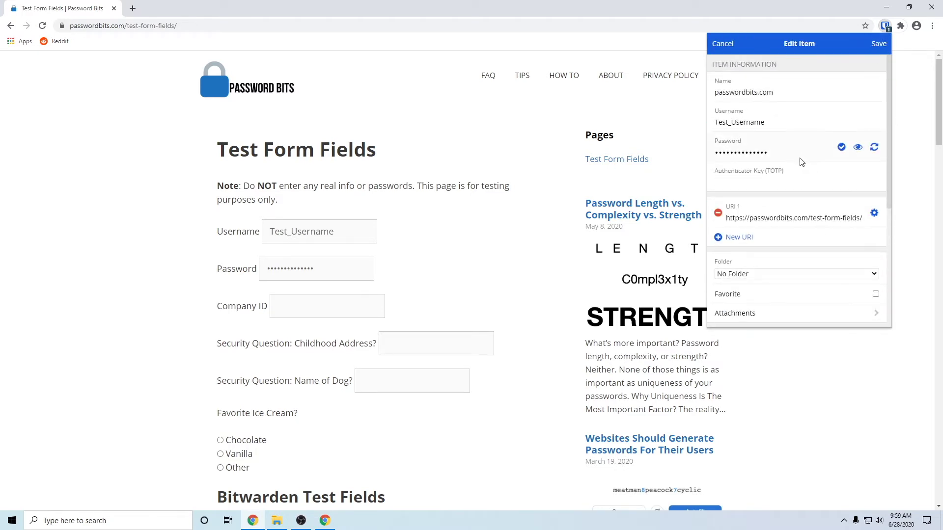
{"action": "scroll", "coordinate": [802, 162], "scroll_direction": "down", "scroll_amount": 4}
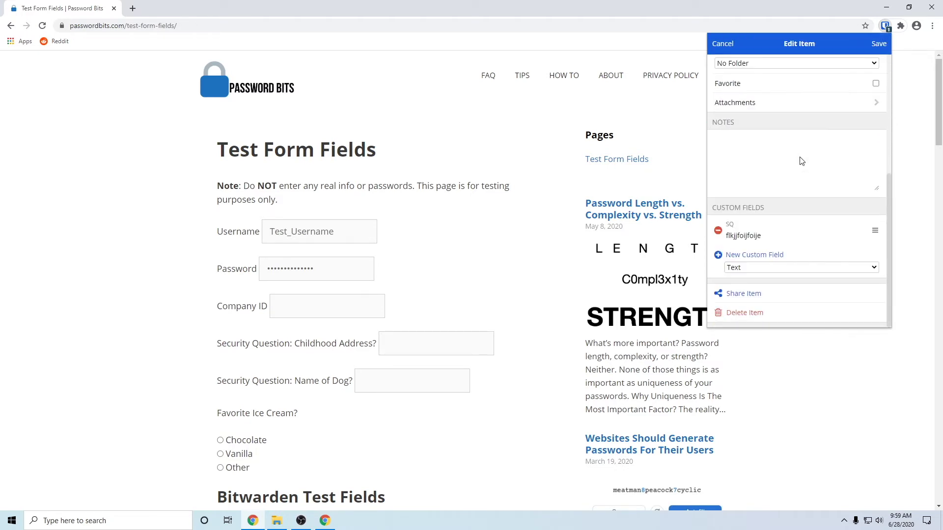
{"action": "left_click", "coordinate": [752, 255]}
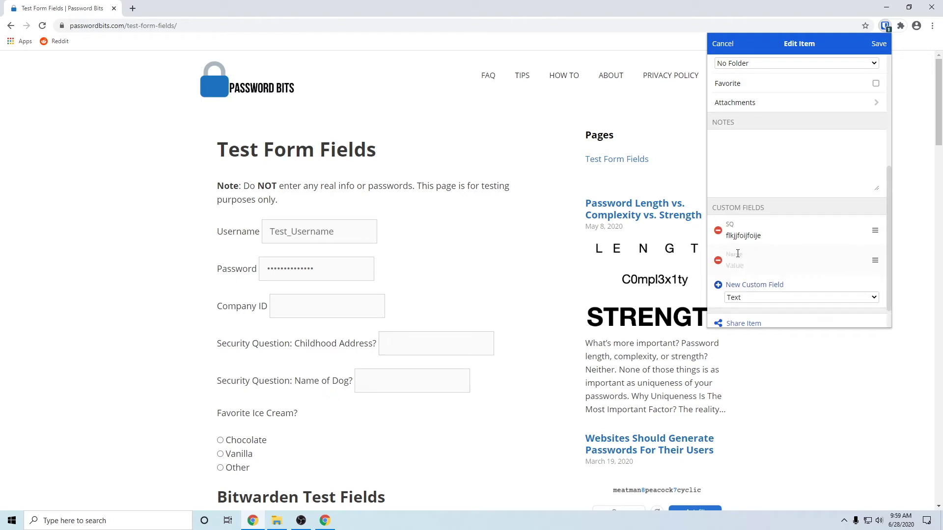
{"action": "right_click", "coordinate": [736, 255]}
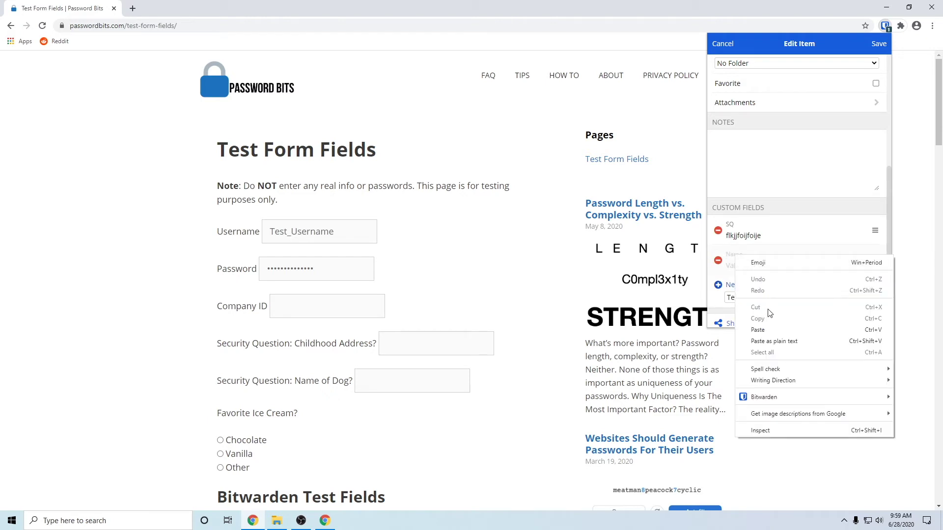
{"action": "left_click", "coordinate": [764, 330]}
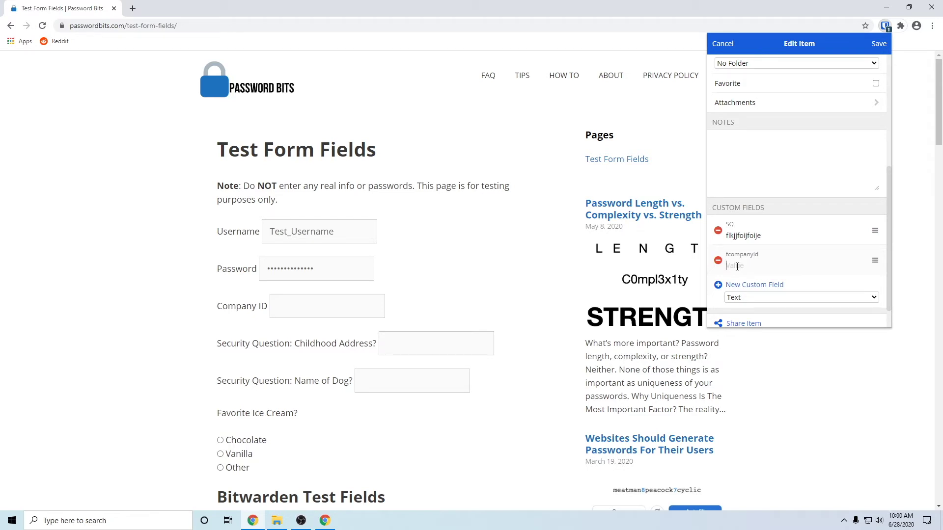
{"action": "type", "text": "12345"}
{"action": "left_click", "coordinate": [879, 44]}
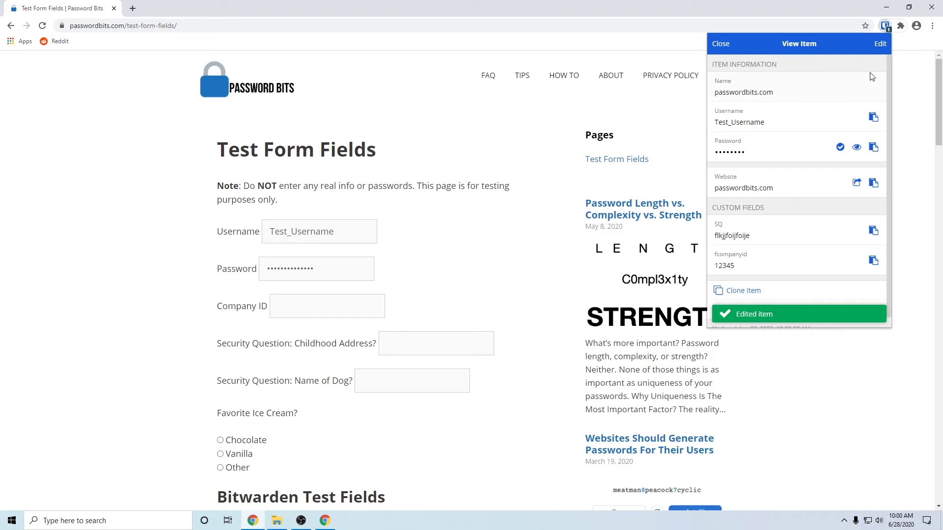
{"action": "left_click", "coordinate": [722, 44]}
{"action": "left_click", "coordinate": [905, 80]}
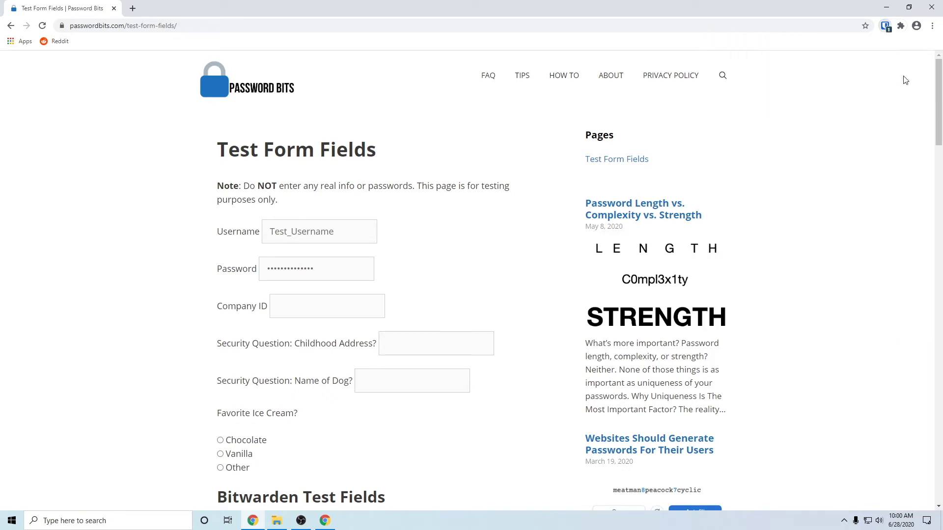
Autofill from the passwordbits.com login, reload, and autofill again to confirm Company ID 12345
{"action": "left_click", "coordinate": [887, 26]}
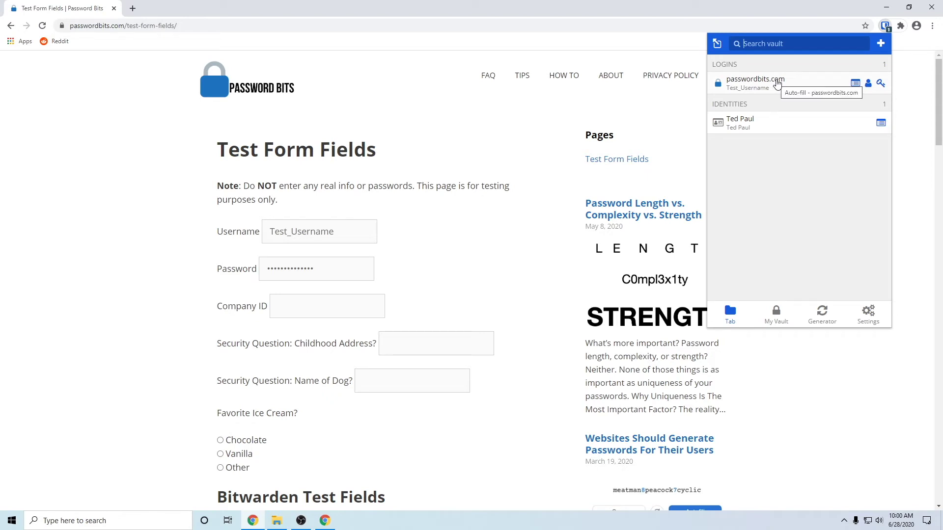
{"action": "left_click", "coordinate": [777, 84]}
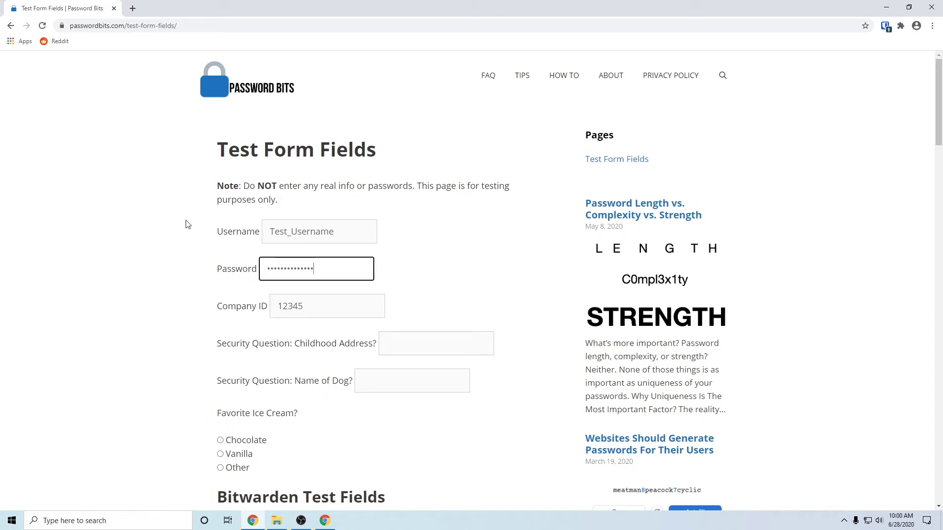
{"action": "left_click", "coordinate": [42, 26]}
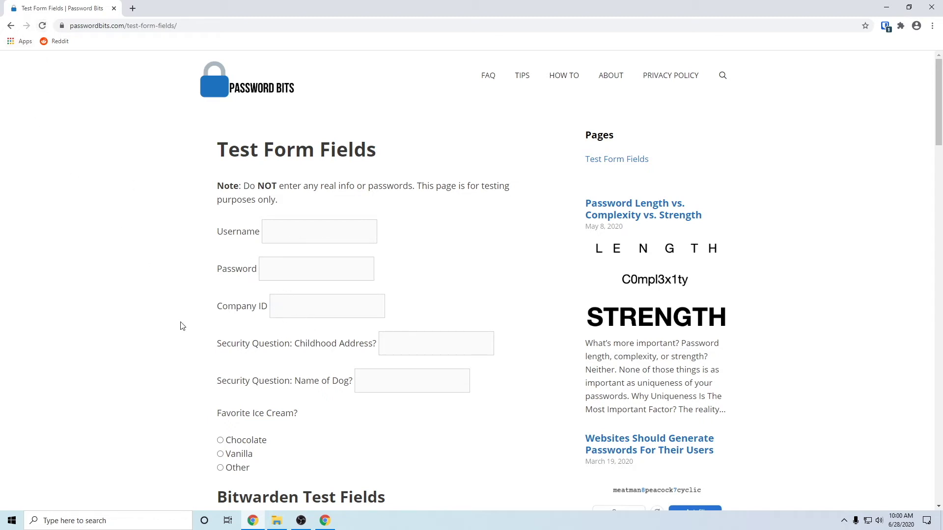
{"action": "left_click", "coordinate": [884, 27]}
{"action": "left_click", "coordinate": [769, 87]}
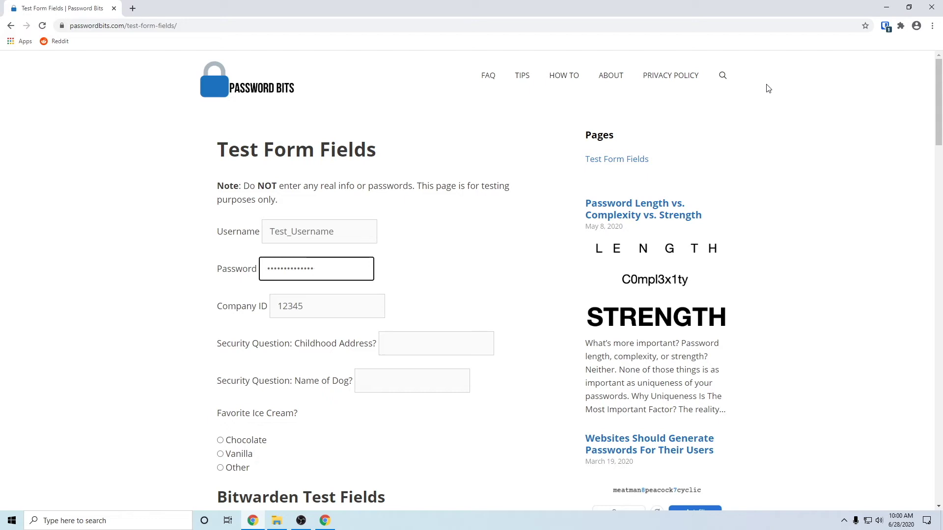
{"action": "scroll", "coordinate": [267, 337], "scroll_direction": "down", "scroll_amount": 2}
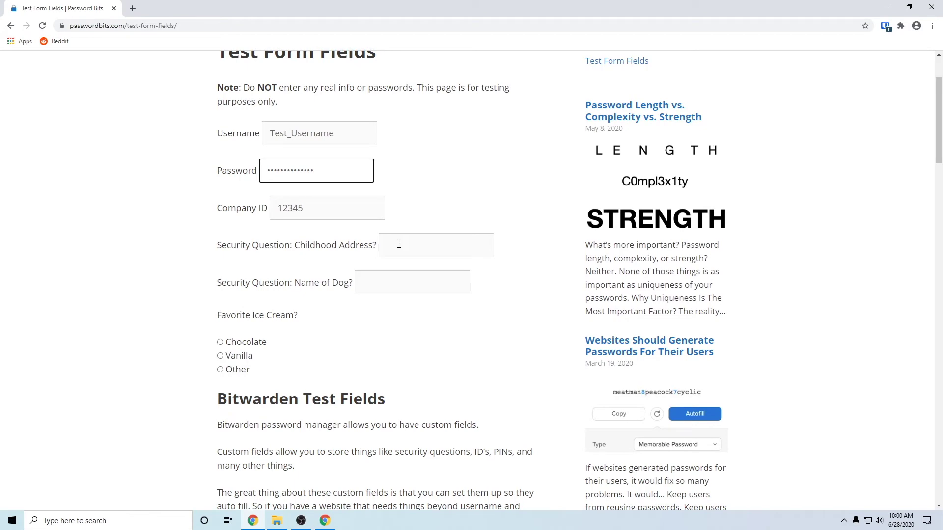
Inspect the Childhood Address input, copy its id security_question_address, and close DevTools
{"action": "right_click", "coordinate": [399, 245]}
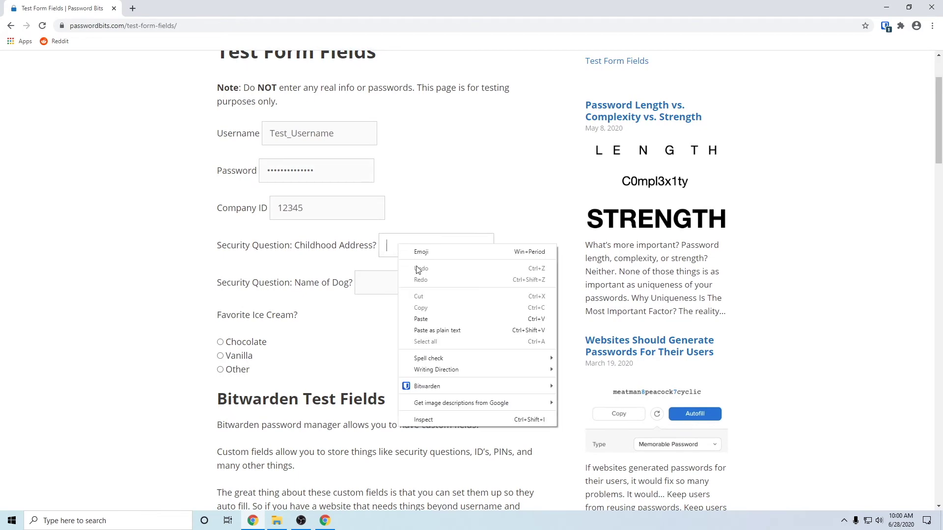
{"action": "left_click", "coordinate": [433, 420]}
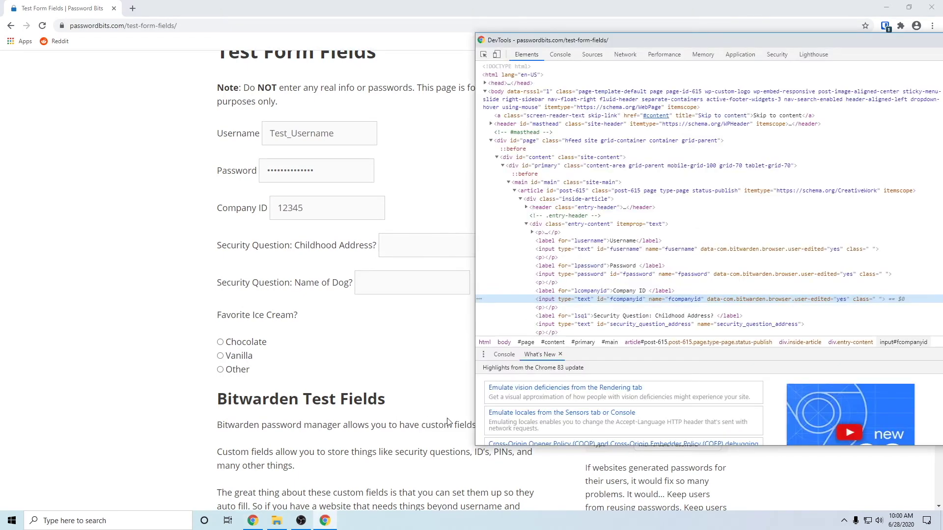
{"action": "left_click", "coordinate": [577, 324]}
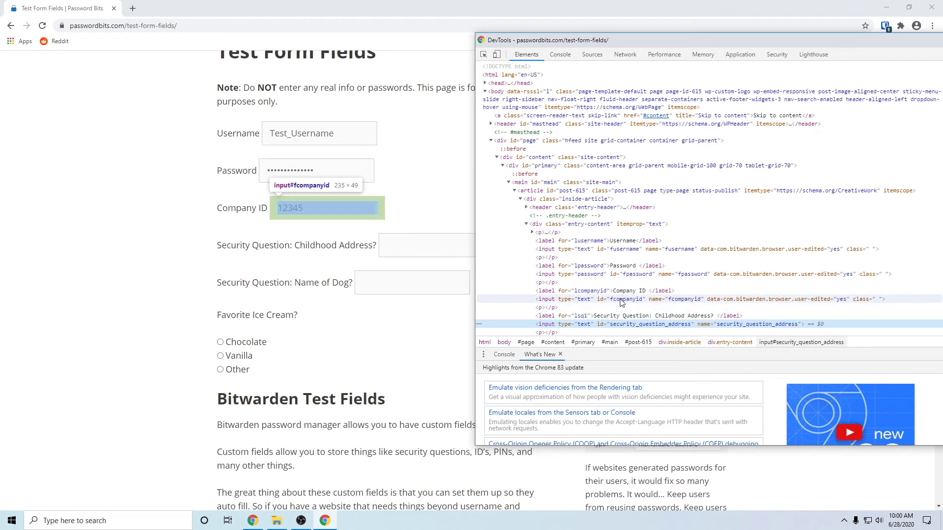
{"action": "double_click", "coordinate": [643, 325]}
{"action": "left_click", "coordinate": [642, 325]}
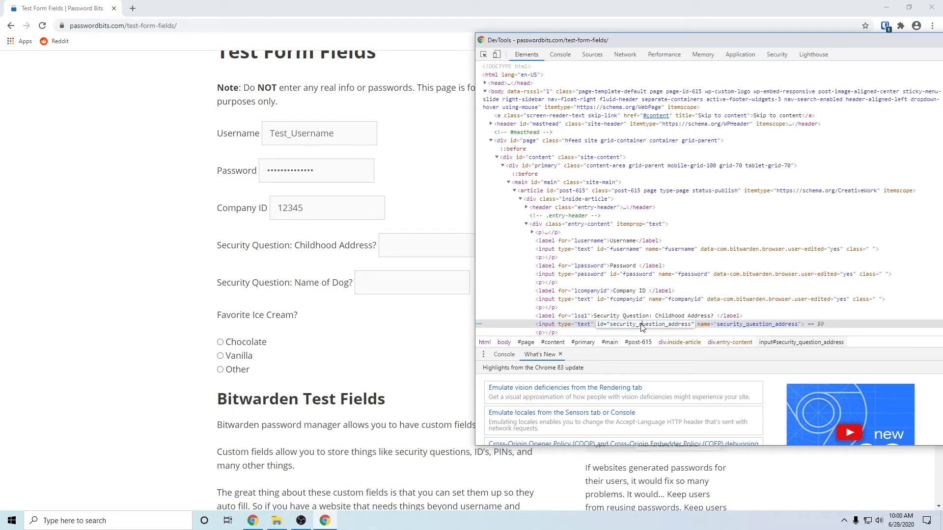
{"action": "double_click", "coordinate": [642, 325]}
{"action": "key", "text": "ctrl+c"}
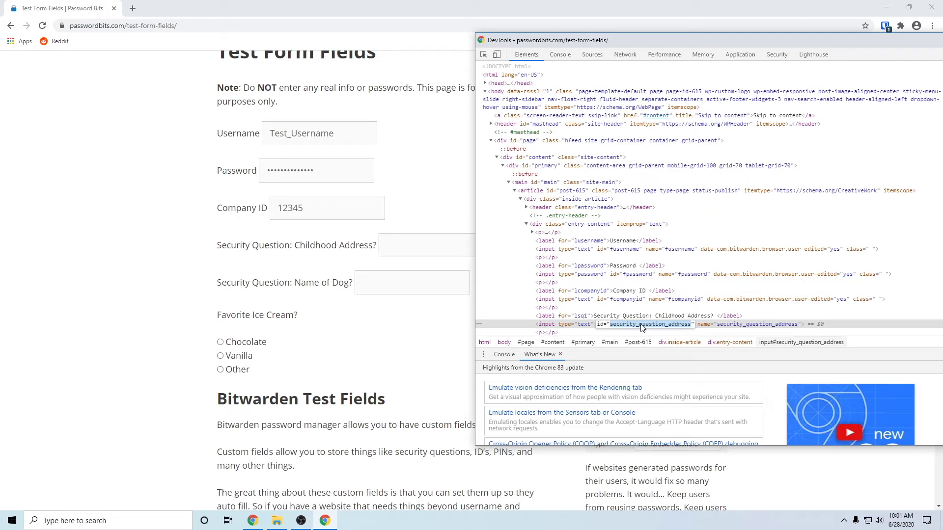
{"action": "right_click", "coordinate": [642, 326]}
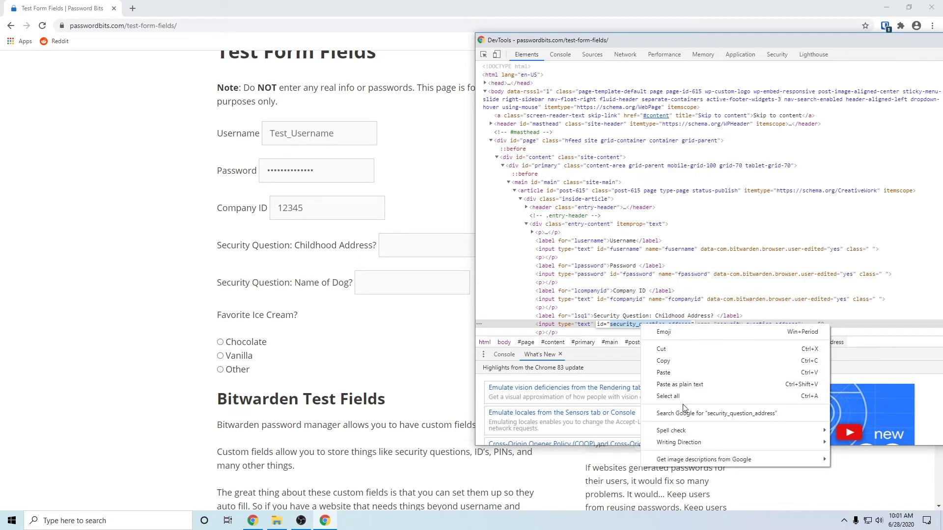
{"action": "left_click", "coordinate": [689, 361]}
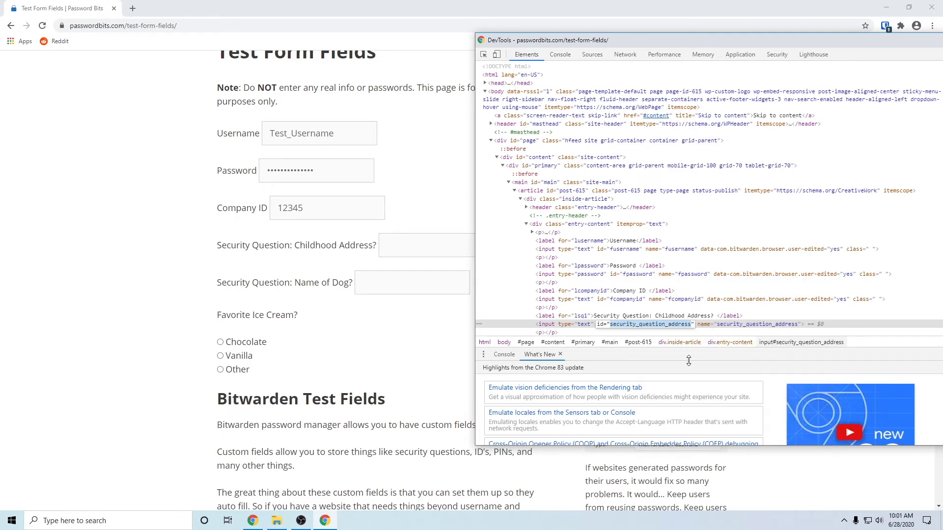
{"action": "key", "text": "F12"}
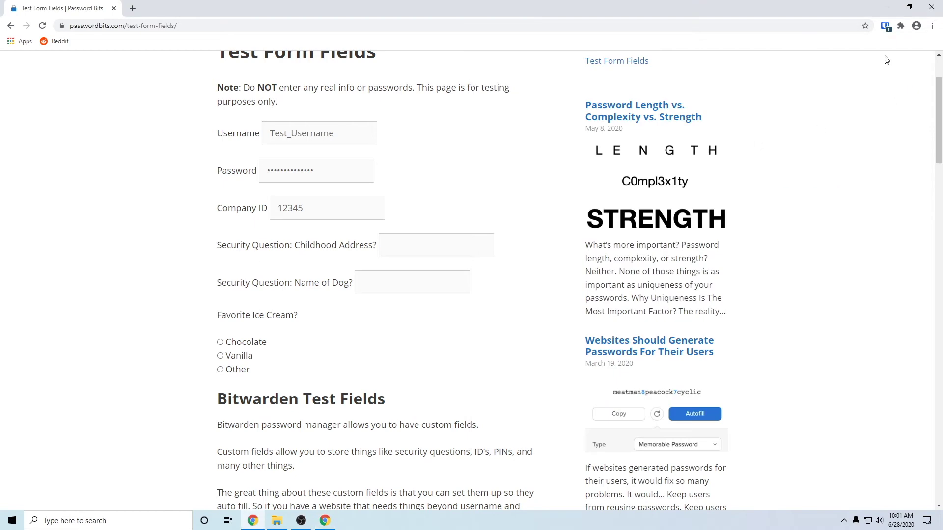
Add a custom field named security_question_address to the passwordbits.com login
{"action": "left_click", "coordinate": [886, 27]}
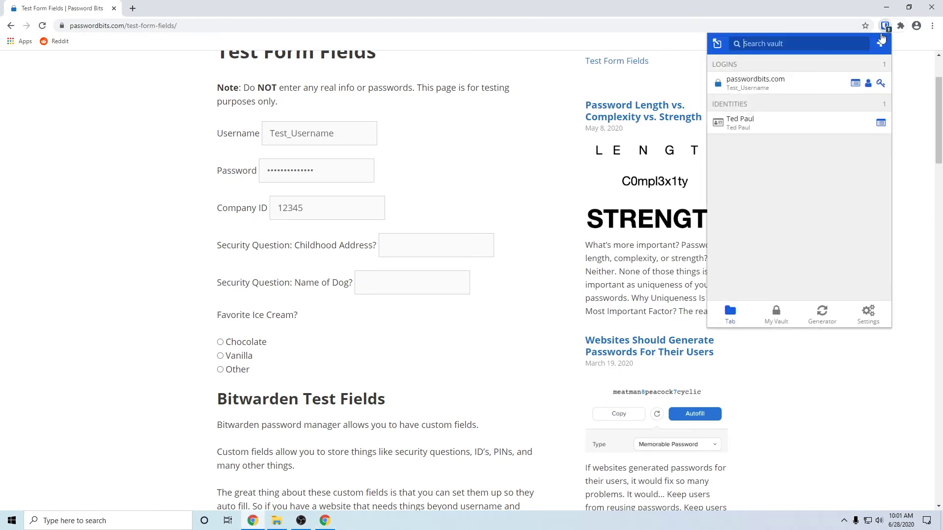
{"action": "left_click", "coordinate": [860, 84]}
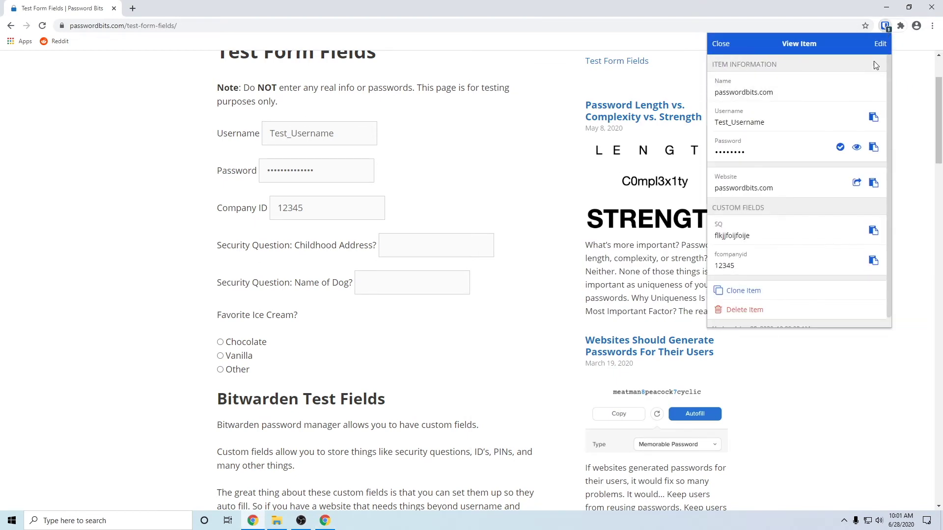
{"action": "left_click", "coordinate": [881, 44]}
{"action": "scroll", "coordinate": [821, 120], "scroll_direction": "down", "scroll_amount": 5}
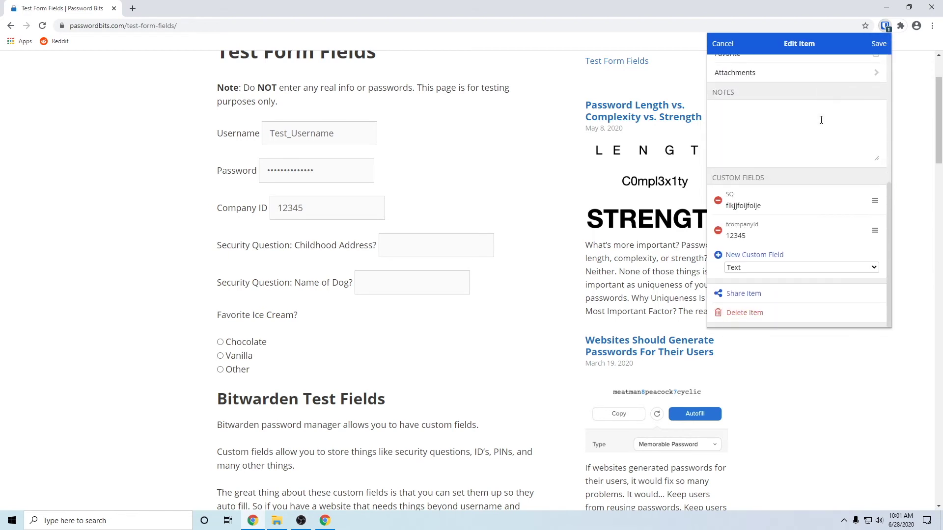
{"action": "left_click", "coordinate": [755, 254]}
{"action": "right_click", "coordinate": [738, 254]}
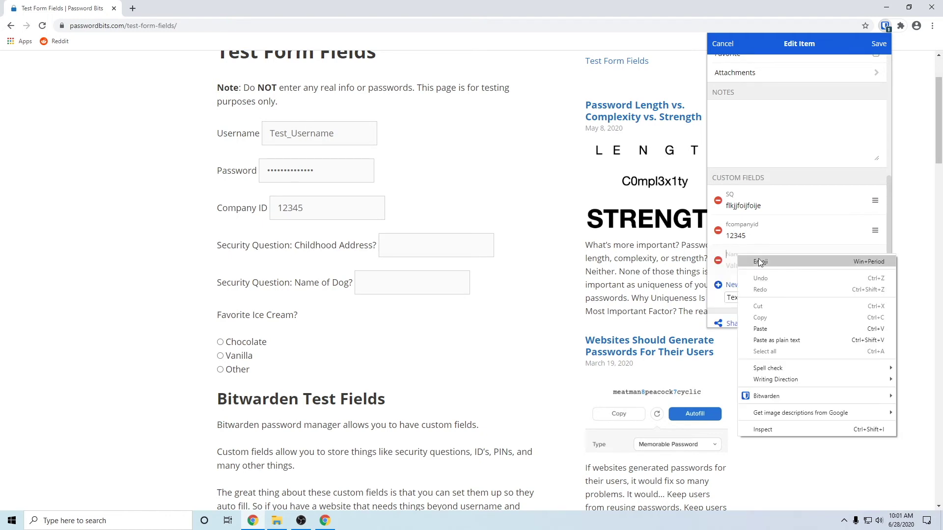
{"action": "left_click", "coordinate": [773, 326]}
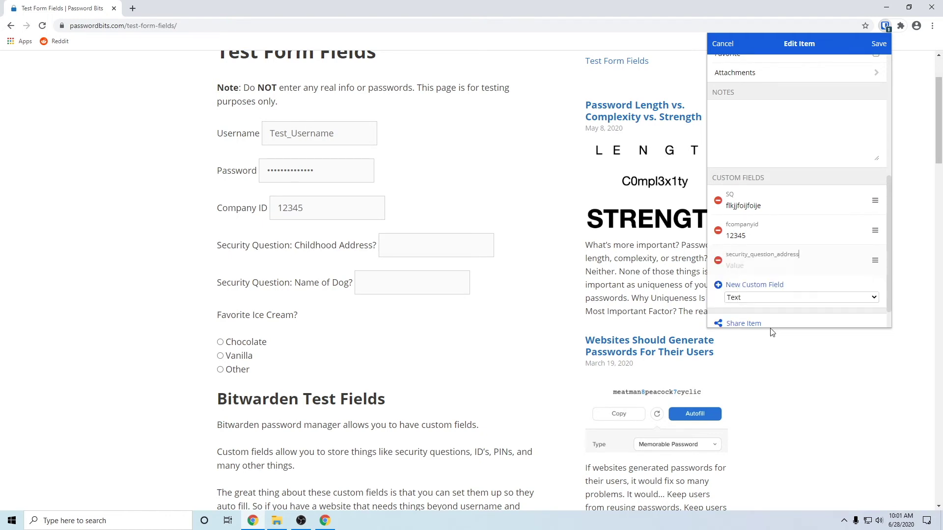
Enter the childhood-address answer as its value, save the login, and close the vault
{"action": "left_click", "coordinate": [734, 265]}
{"action": "type", "text": "Moon Place Drive"}
{"action": "left_click", "coordinate": [879, 43]}
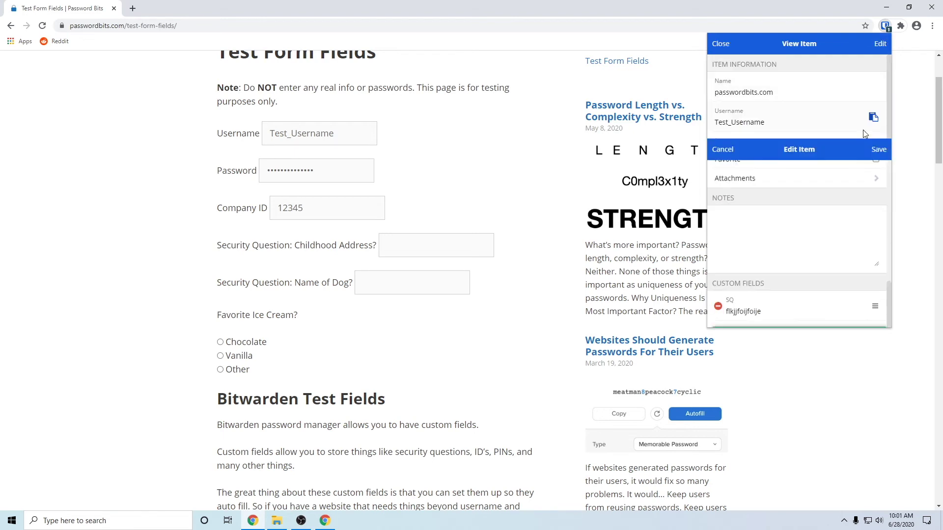
{"action": "left_click", "coordinate": [721, 44]}
{"action": "left_click", "coordinate": [910, 81]}
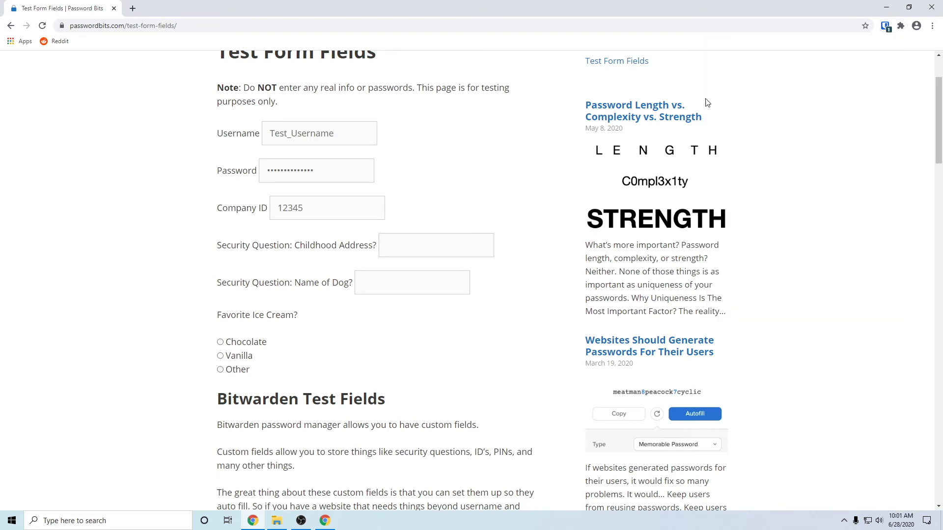
Reload the test form and autofill it from the passwordbits.com login, including Company ID 12345 and the address
{"action": "left_click", "coordinate": [42, 25]}
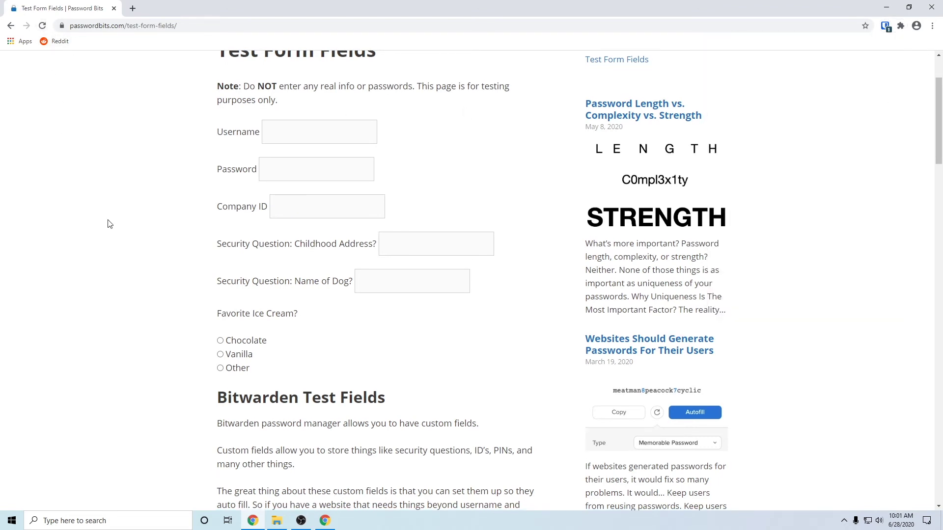
{"action": "scroll", "coordinate": [110, 223], "scroll_direction": "down", "scroll_amount": 7}
{"action": "scroll", "coordinate": [110, 226], "scroll_direction": "up", "scroll_amount": 9}
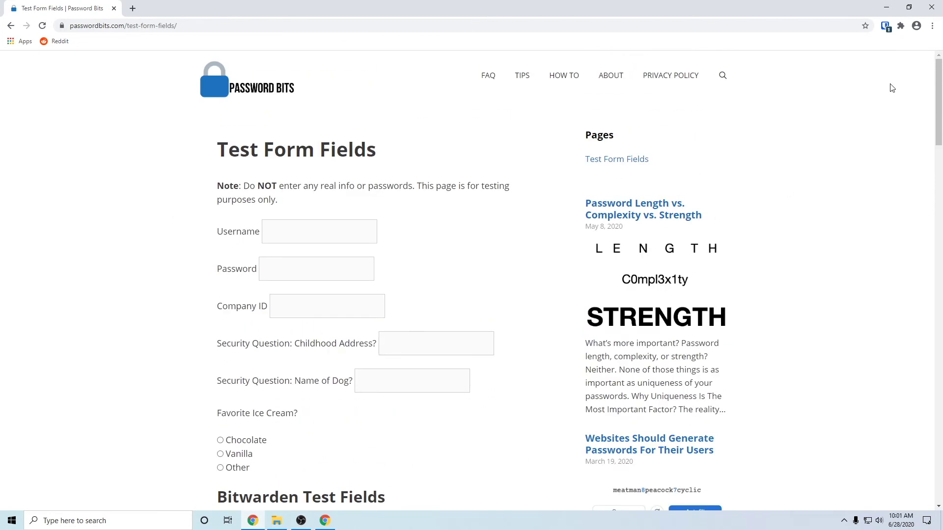
{"action": "left_click", "coordinate": [884, 28]}
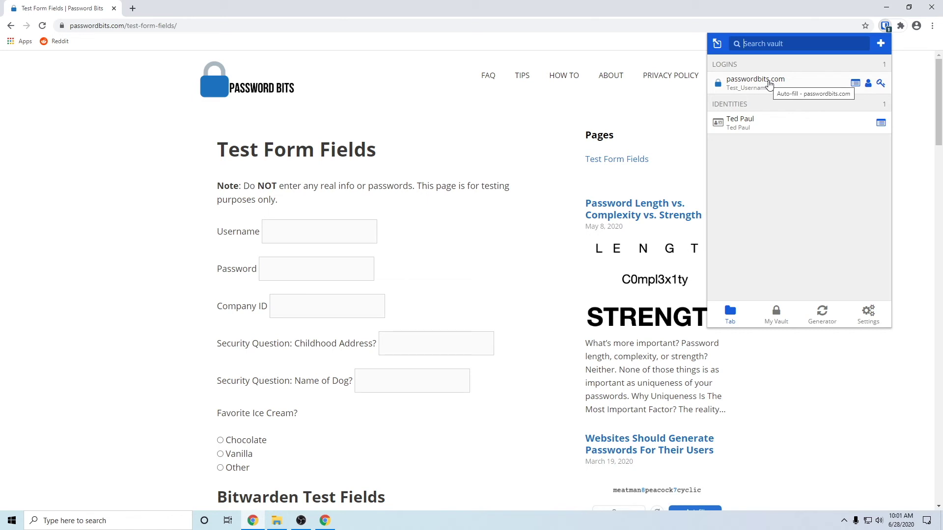
{"action": "left_click", "coordinate": [770, 84]}
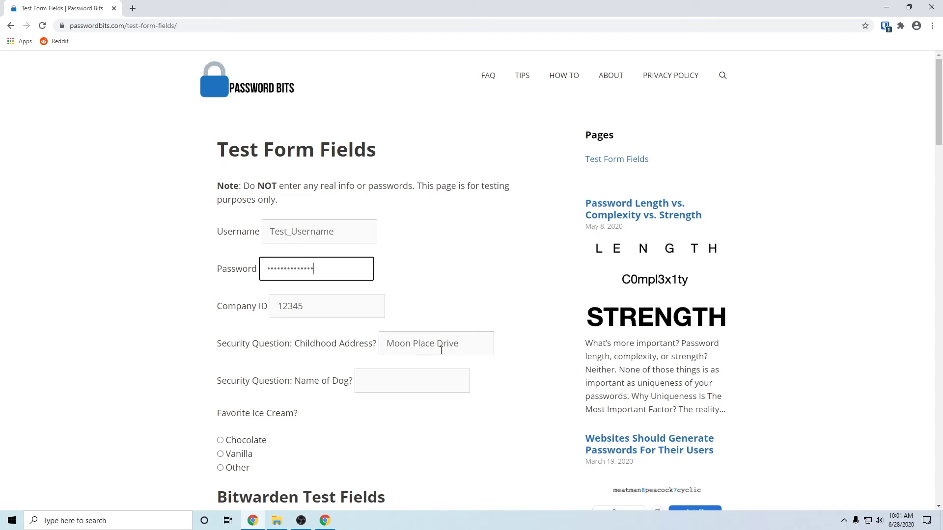
{"action": "scroll", "coordinate": [440, 354], "scroll_direction": "down", "scroll_amount": 2}
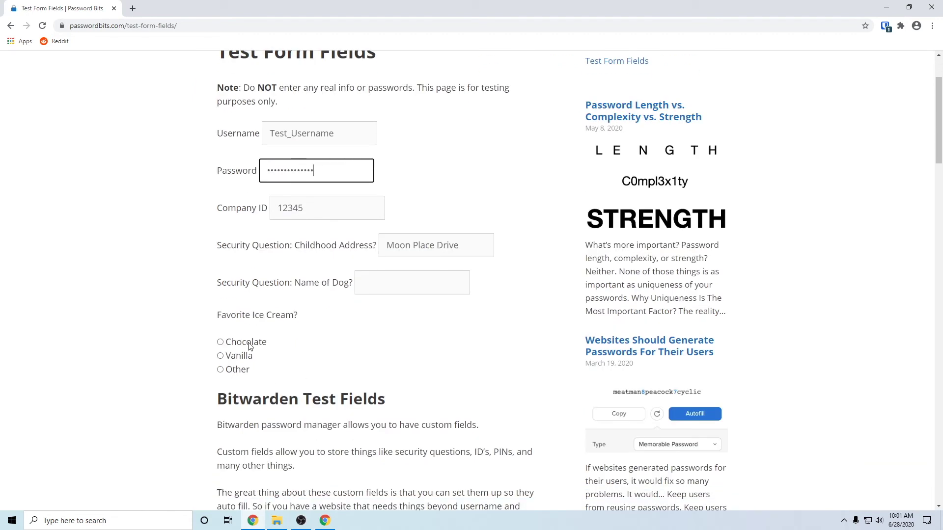
Try the Vanilla, Other and Chocolate ice-cream radio options on the form
{"action": "left_click", "coordinate": [248, 347]}
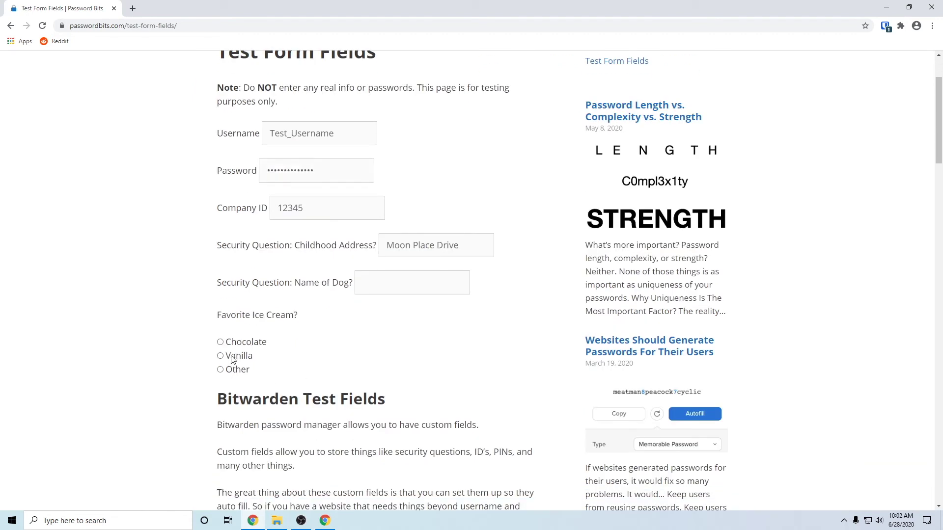
{"action": "left_click", "coordinate": [220, 357]}
{"action": "left_click", "coordinate": [220, 369]}
{"action": "left_click", "coordinate": [220, 342]}
Inspect the Vanilla radio input, copy its id rvanilla, and close DevTools
{"action": "right_click", "coordinate": [248, 346]}
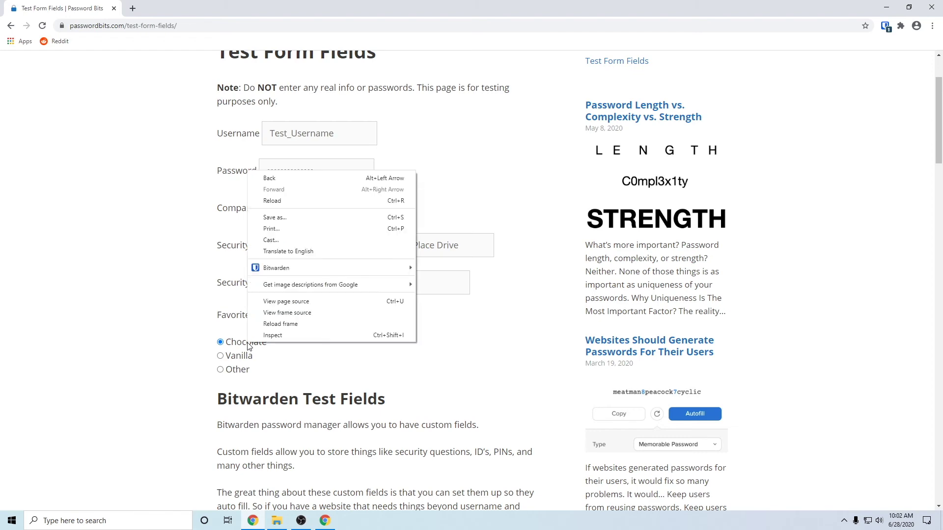
{"action": "left_click", "coordinate": [261, 336]}
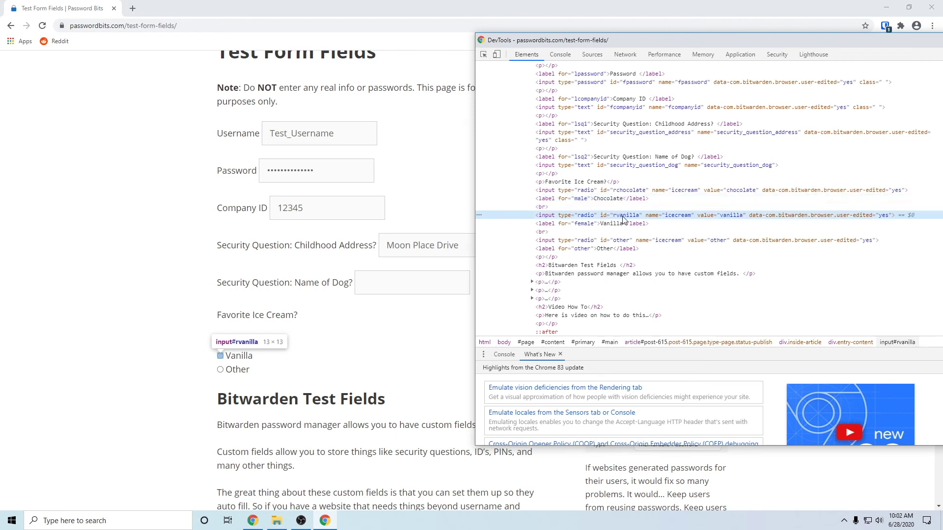
{"action": "double_click", "coordinate": [625, 219]}
{"action": "right_click", "coordinate": [625, 219]}
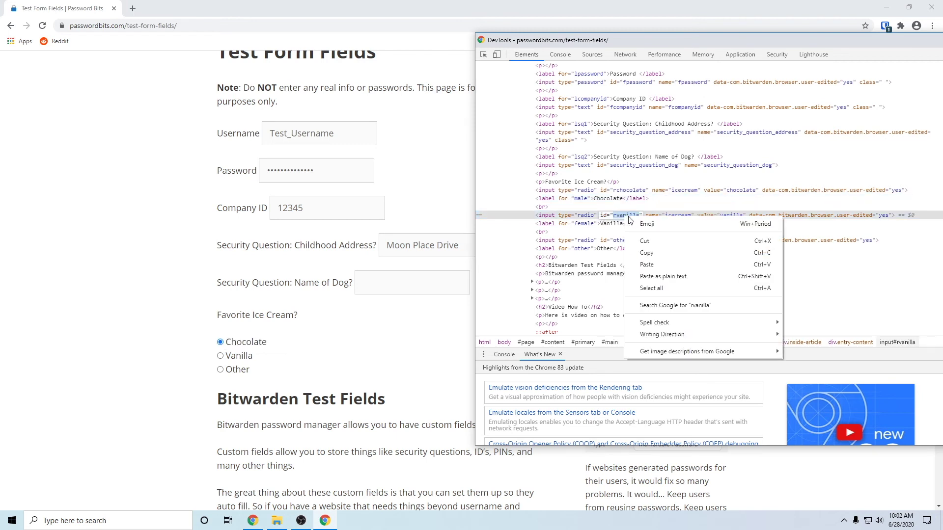
{"action": "left_click", "coordinate": [651, 251]}
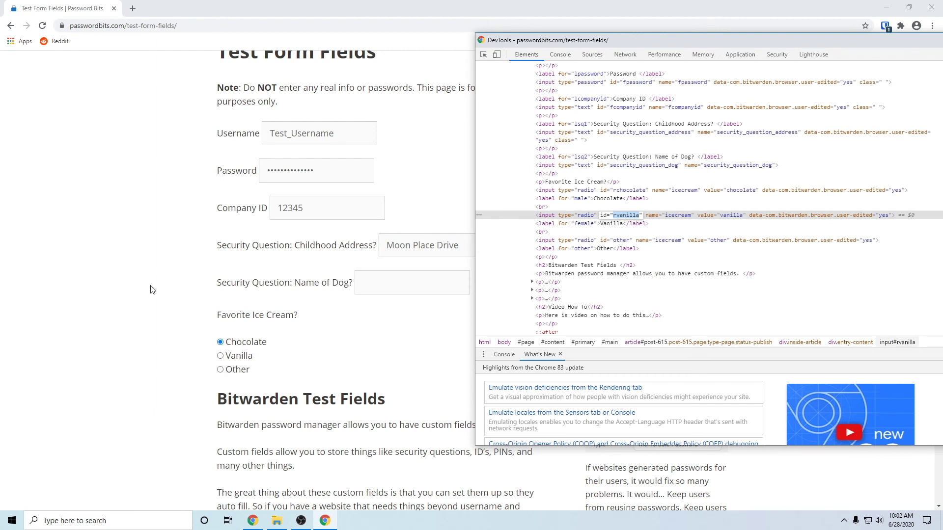
{"action": "key", "text": "F12"}
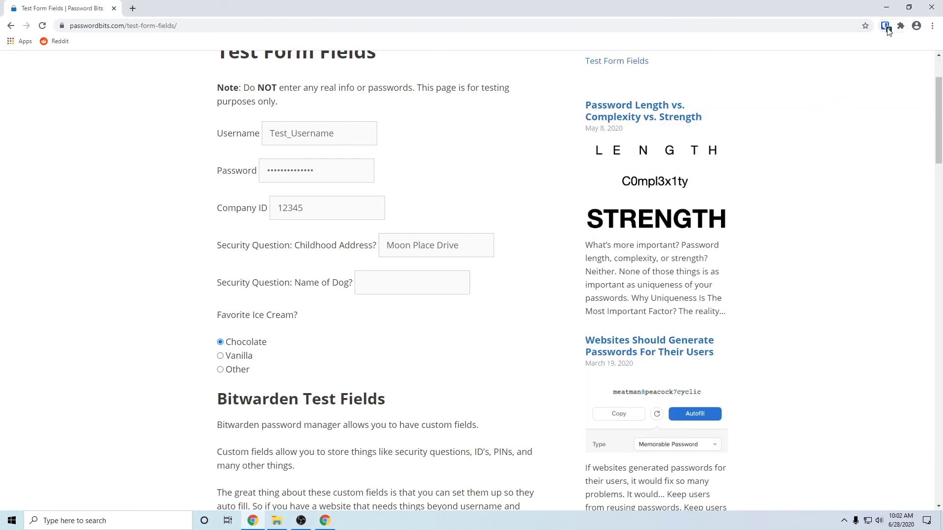
{"action": "left_click", "coordinate": [886, 27]}
Edit the passwordbits.com login, add a custom field named 'rvanilla' with an empty value, and save it
{"action": "left_click", "coordinate": [858, 81]}
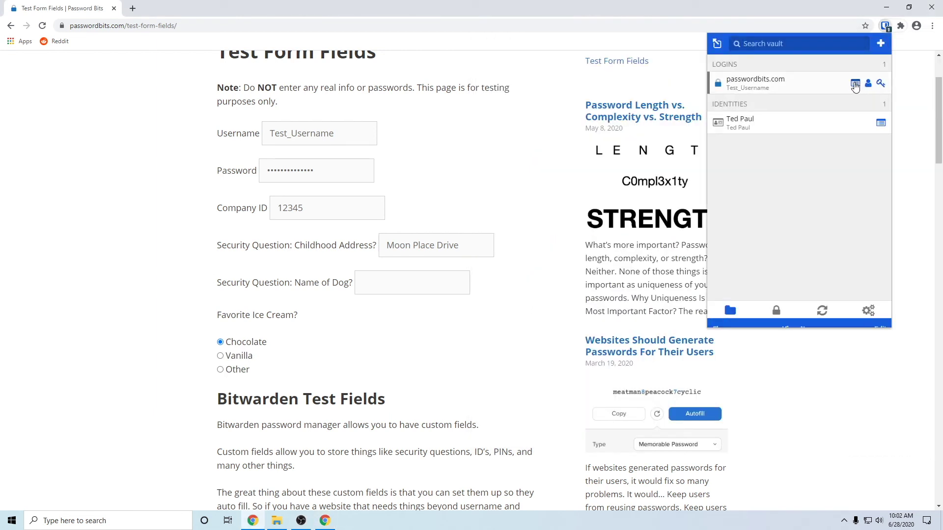
{"action": "left_click", "coordinate": [881, 44]}
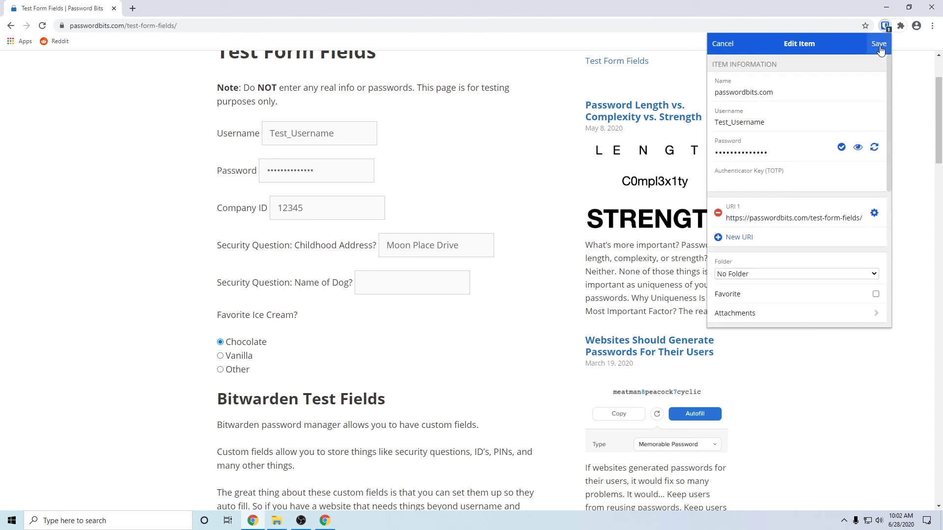
{"action": "scroll", "coordinate": [828, 132], "scroll_direction": "down", "scroll_amount": 5}
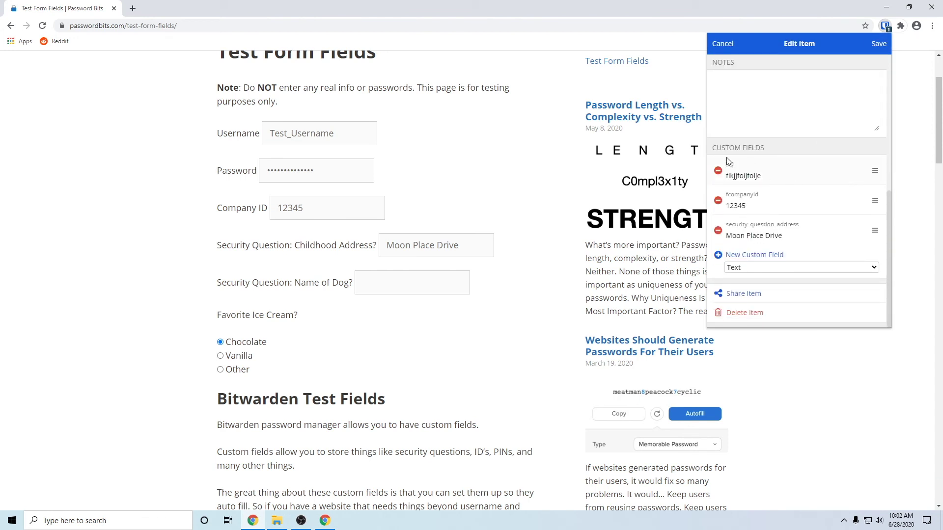
{"action": "left_click", "coordinate": [754, 256]}
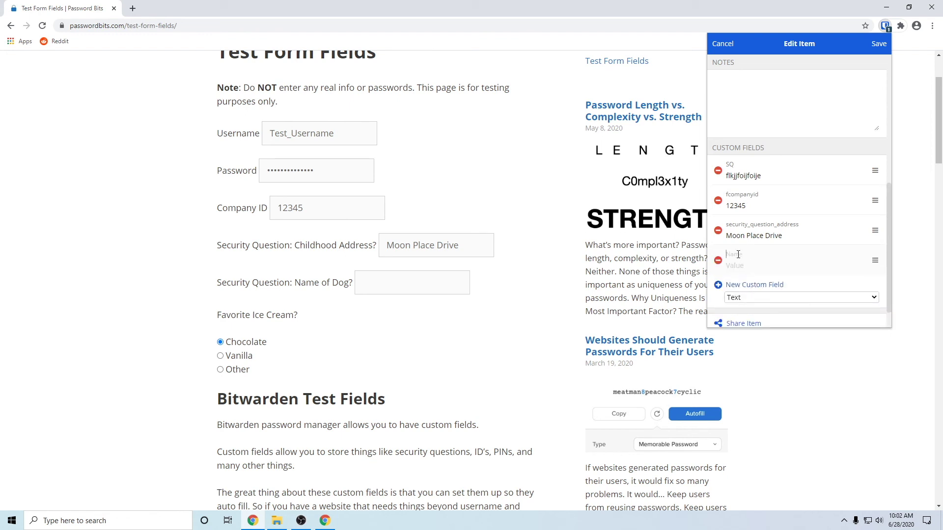
{"action": "right_click", "coordinate": [738, 254]}
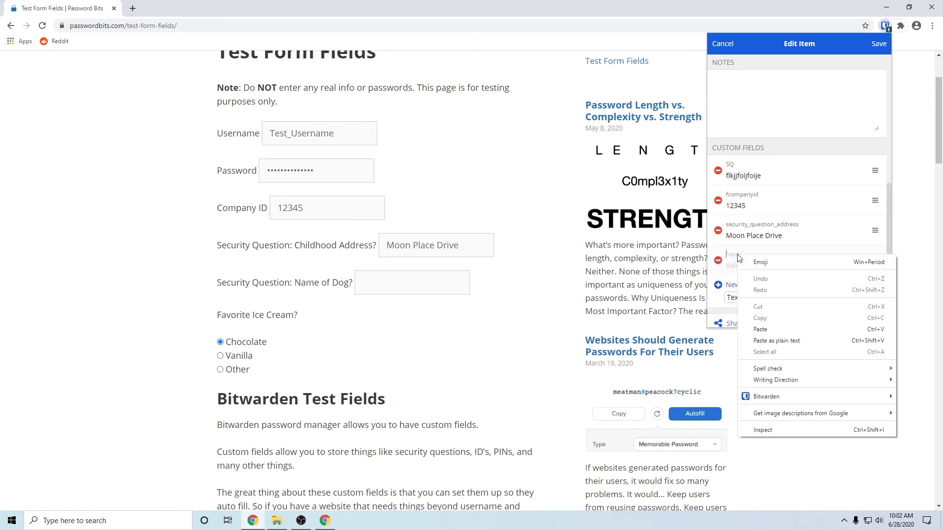
{"action": "left_click", "coordinate": [763, 330]}
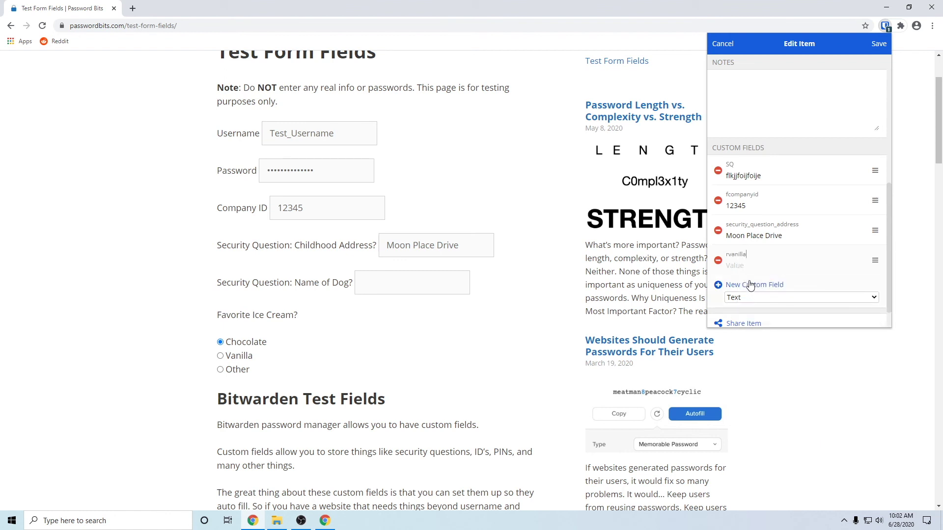
{"action": "left_click", "coordinate": [879, 45]}
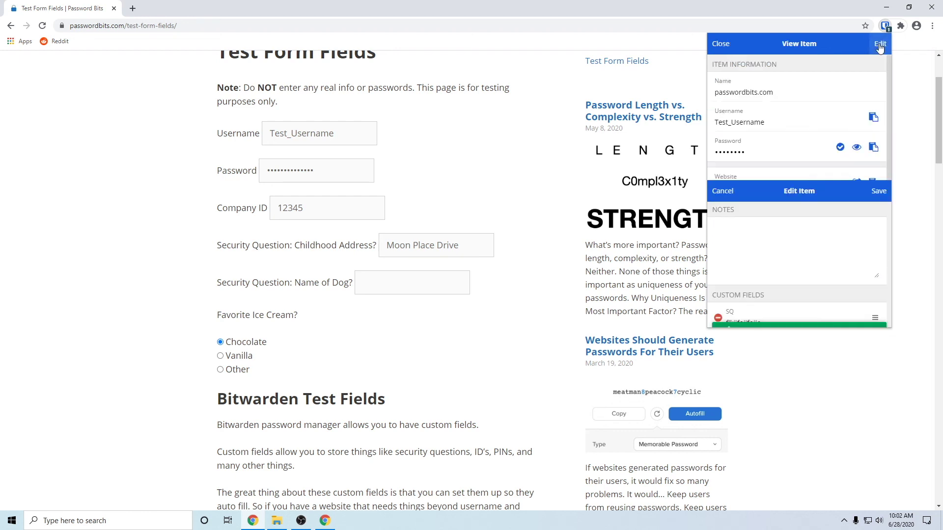
{"action": "left_click", "coordinate": [913, 111]}
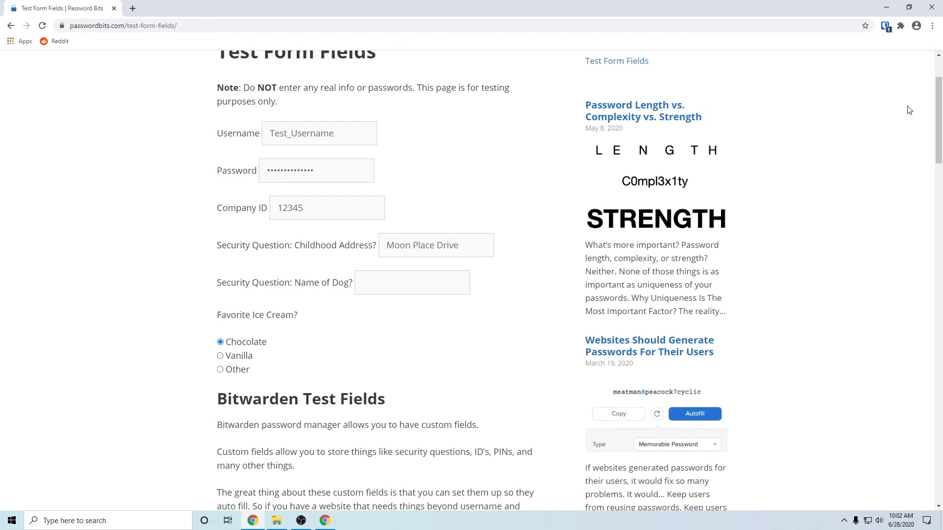
Autofill with the passwordbits.com login, reload the test form, then autofill again to also select Vanilla
{"action": "left_click", "coordinate": [885, 25]}
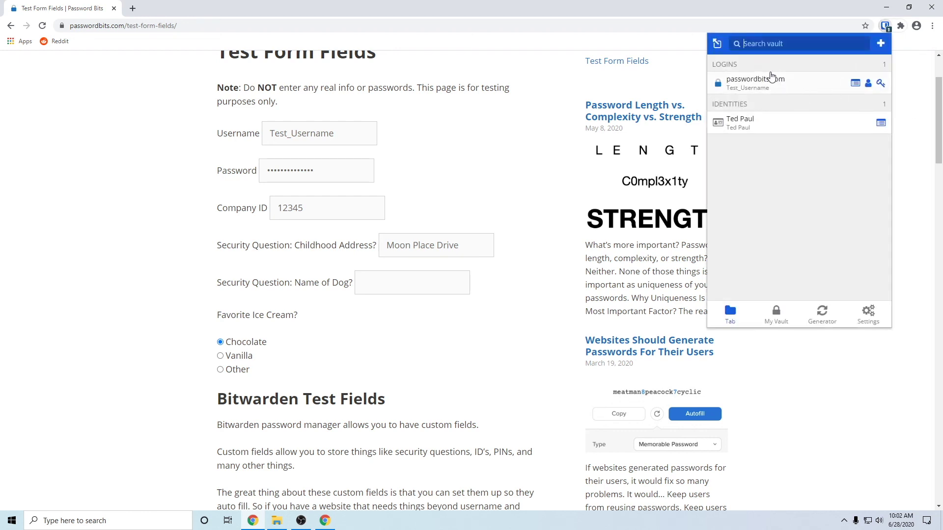
{"action": "left_click", "coordinate": [771, 80]}
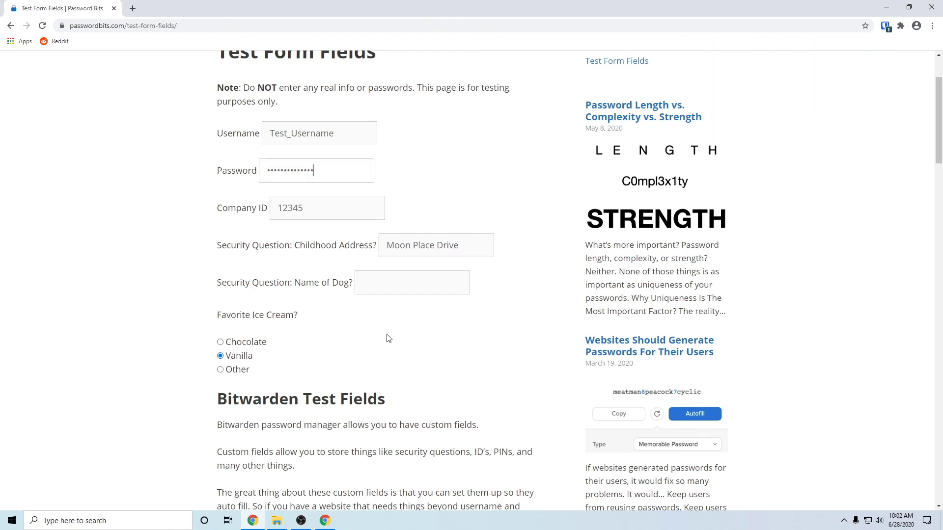
{"action": "left_click", "coordinate": [42, 26]}
{"action": "scroll", "coordinate": [103, 242], "scroll_direction": "down", "scroll_amount": 1}
{"action": "scroll", "coordinate": [103, 242], "scroll_direction": "up", "scroll_amount": 3}
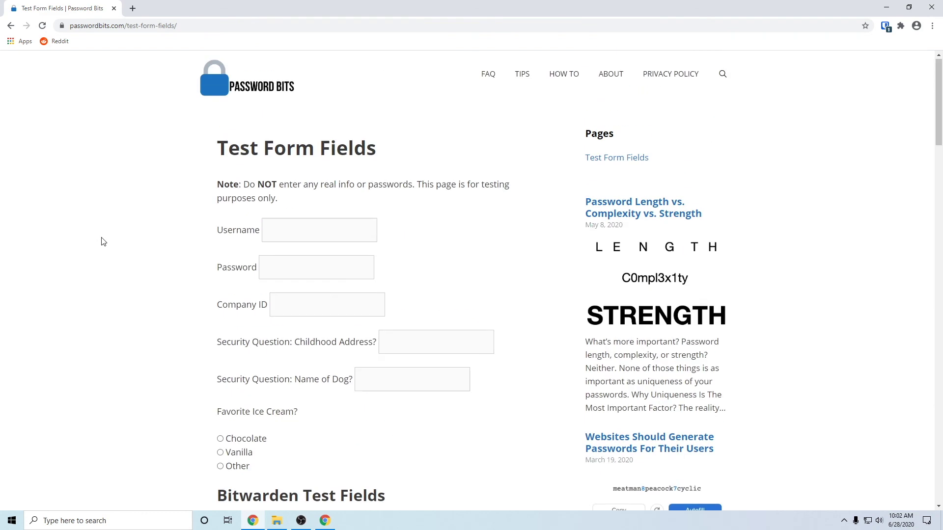
{"action": "left_click", "coordinate": [887, 27]}
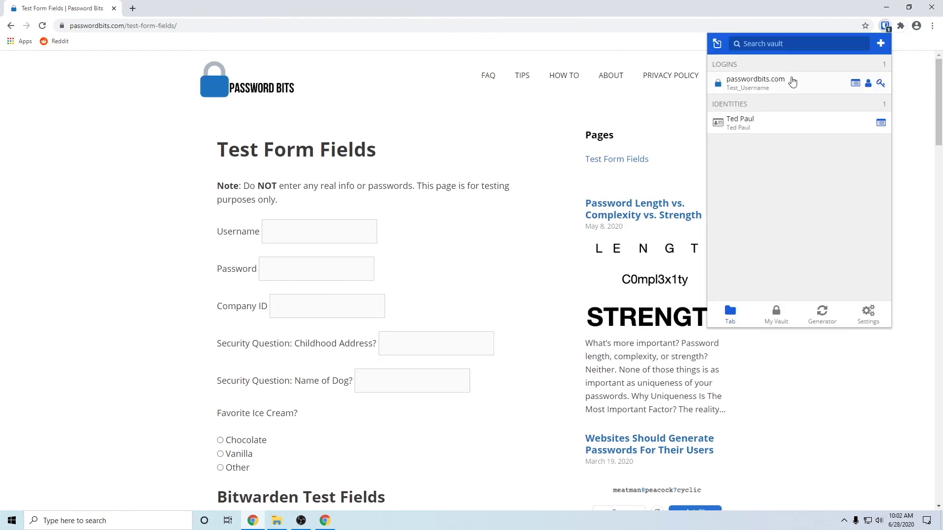
{"action": "left_click", "coordinate": [778, 86]}
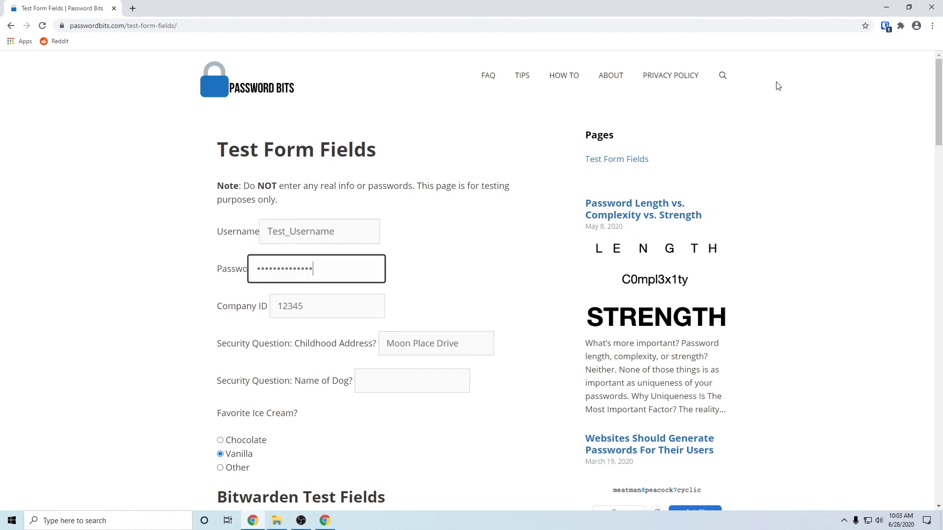